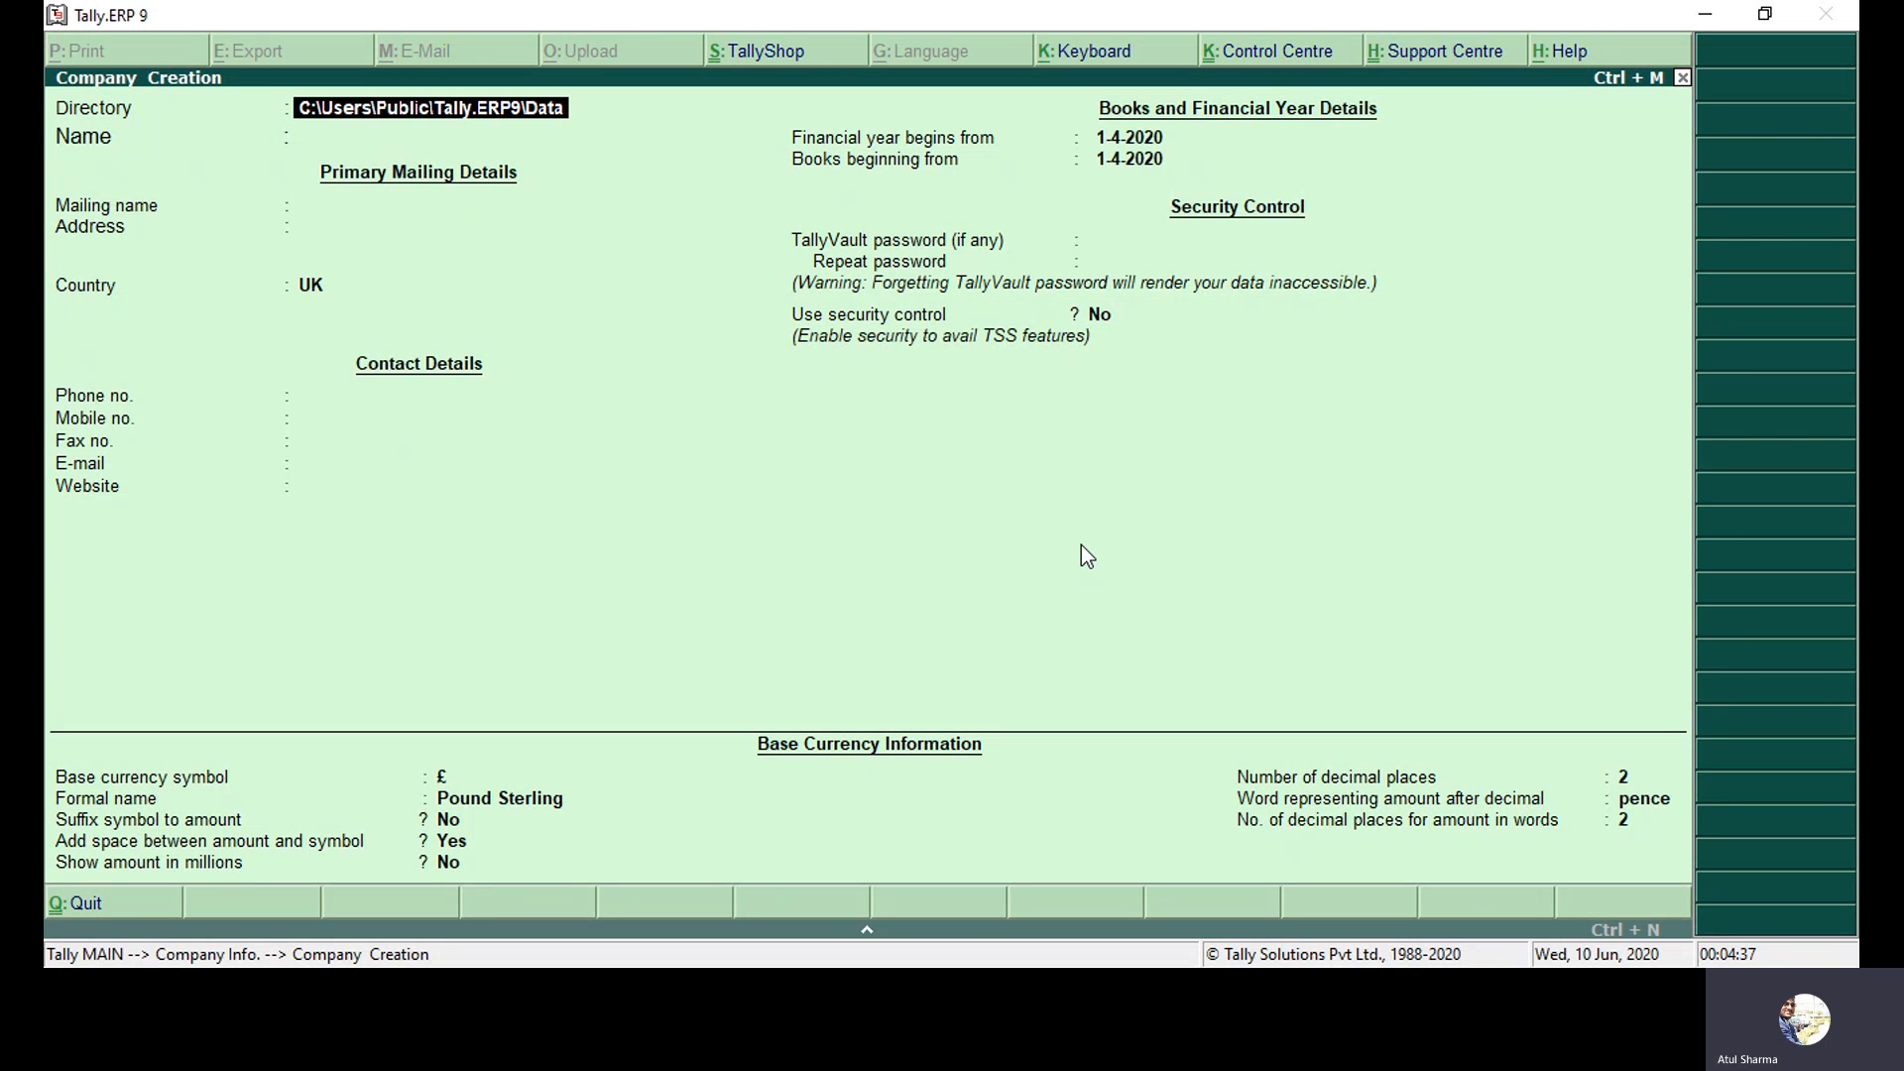
Keep the default directory, name the company Abc Company LLC, and enter address Bur Dubai.
key(Return)
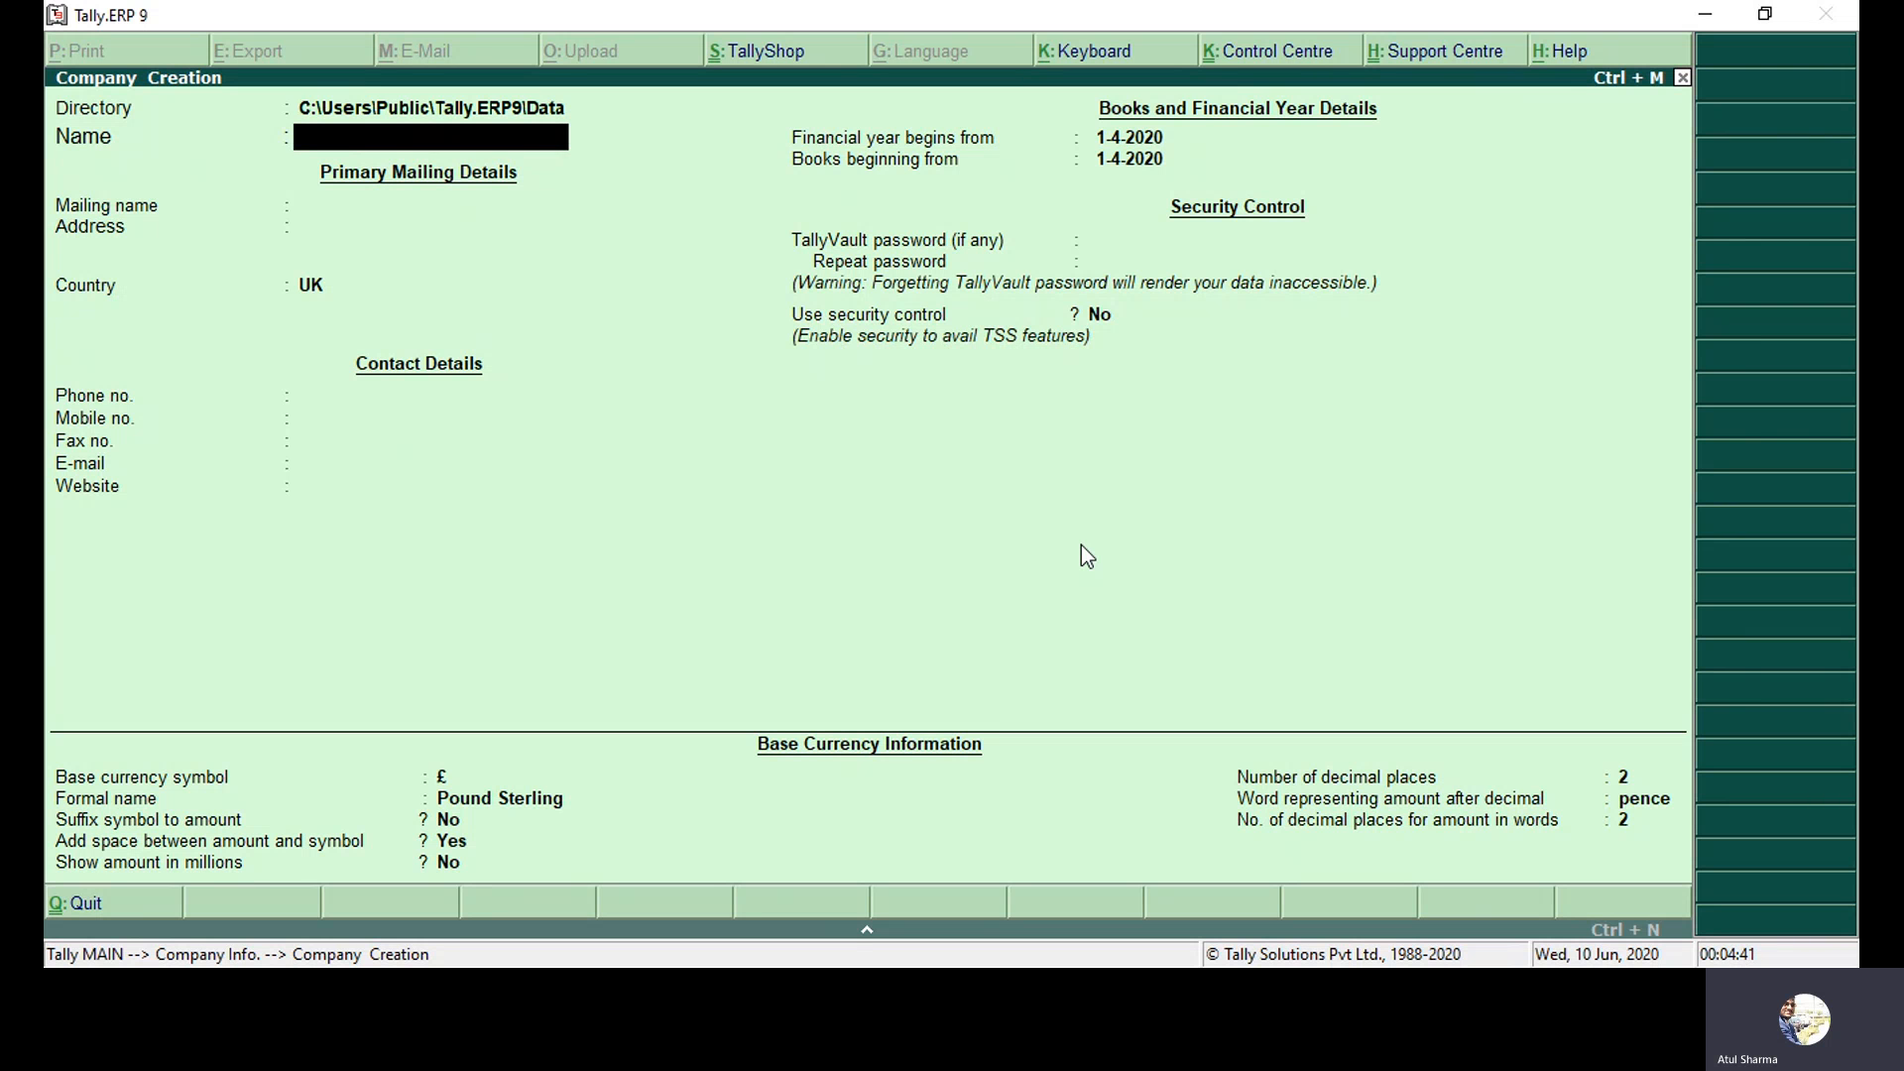
text(Abc Company)
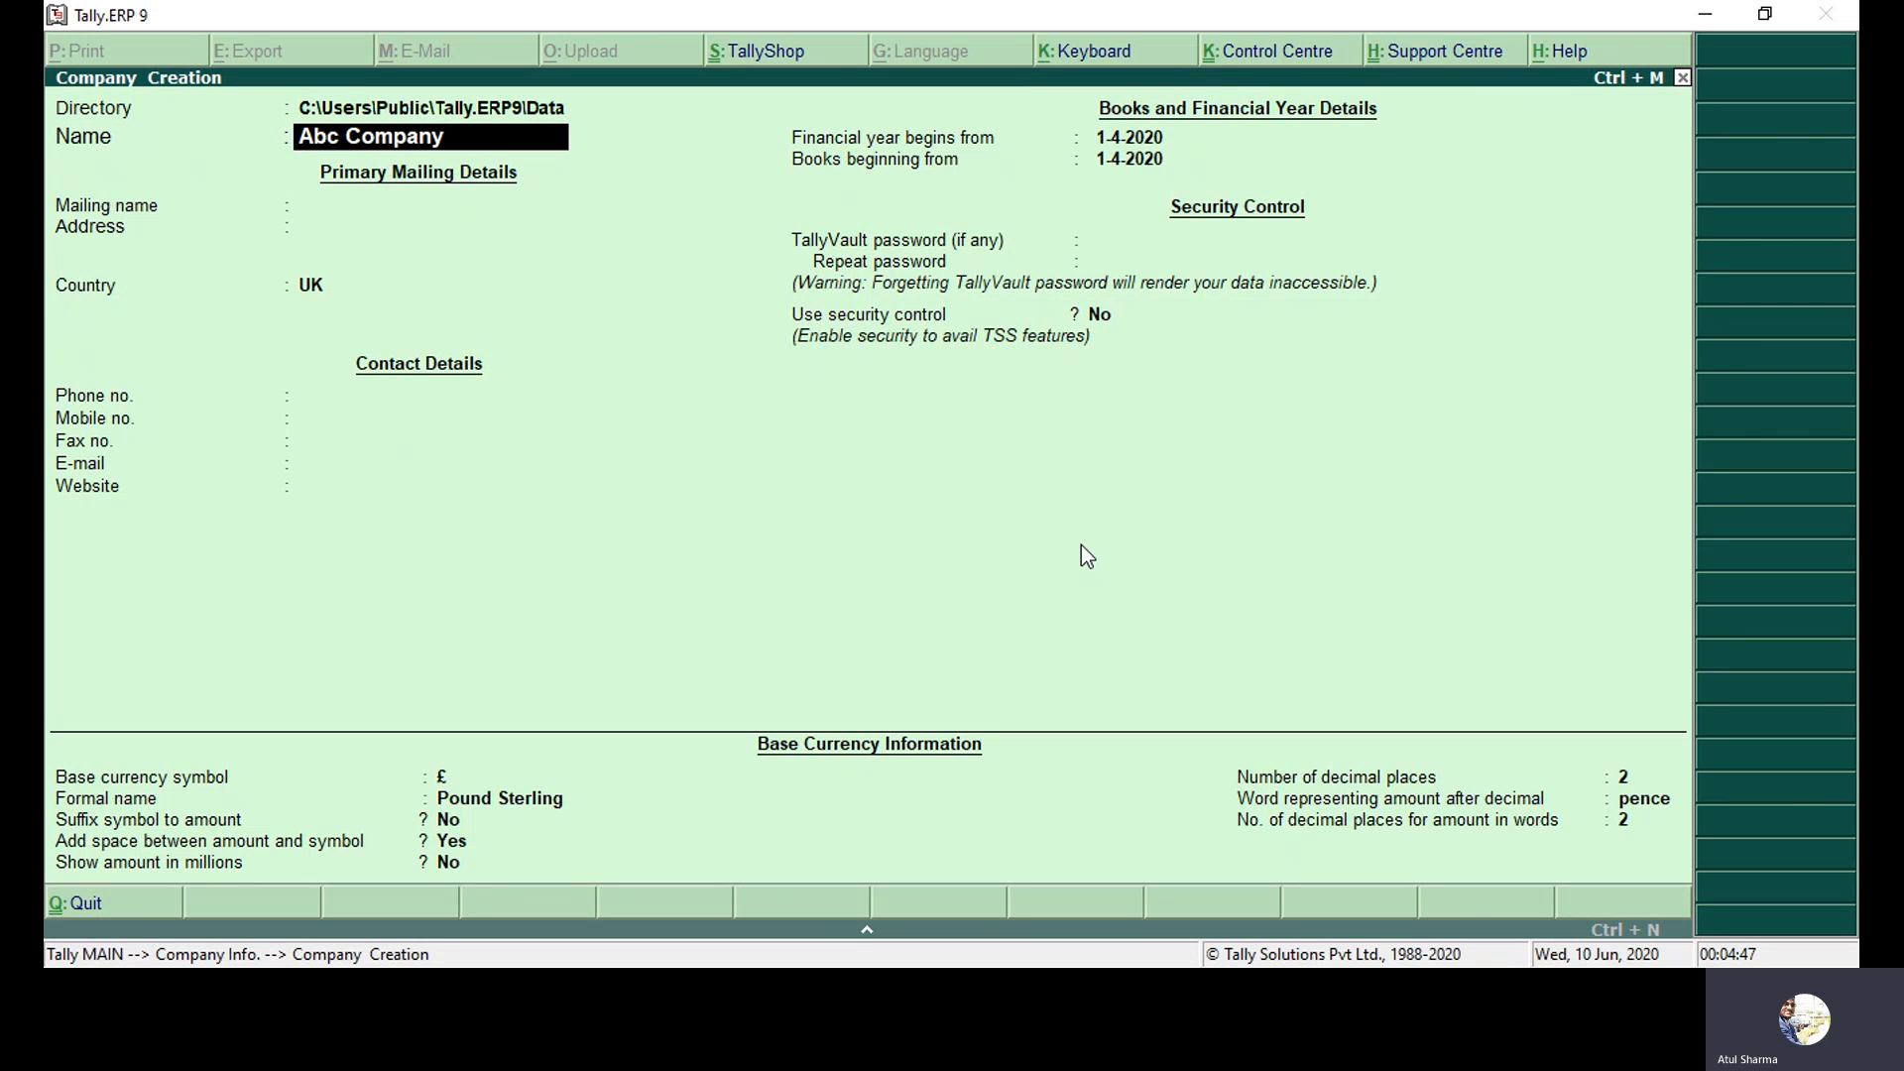
text( LLC)
key(Return)
key(Return)
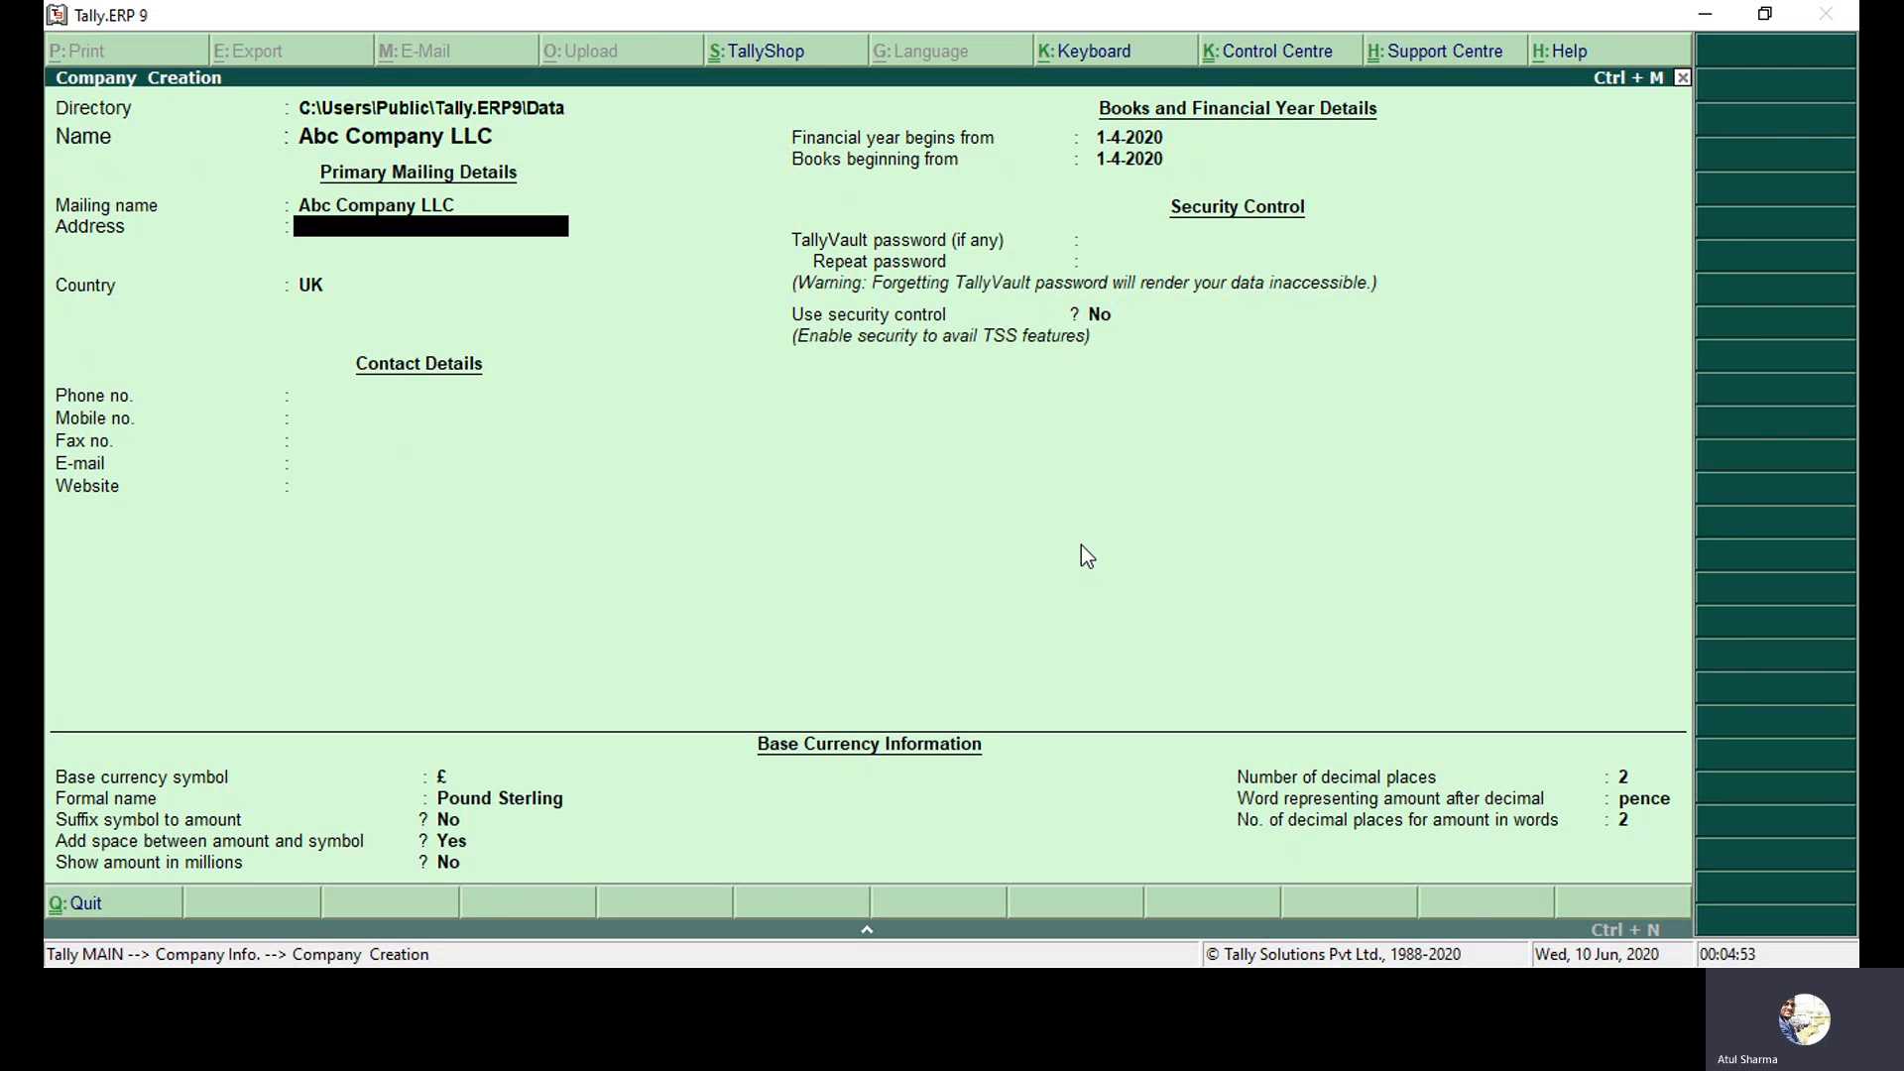
text(Bur Dubai)
Set the country to UAE and the emirate to Dubai.
key(Return)
key(Return)
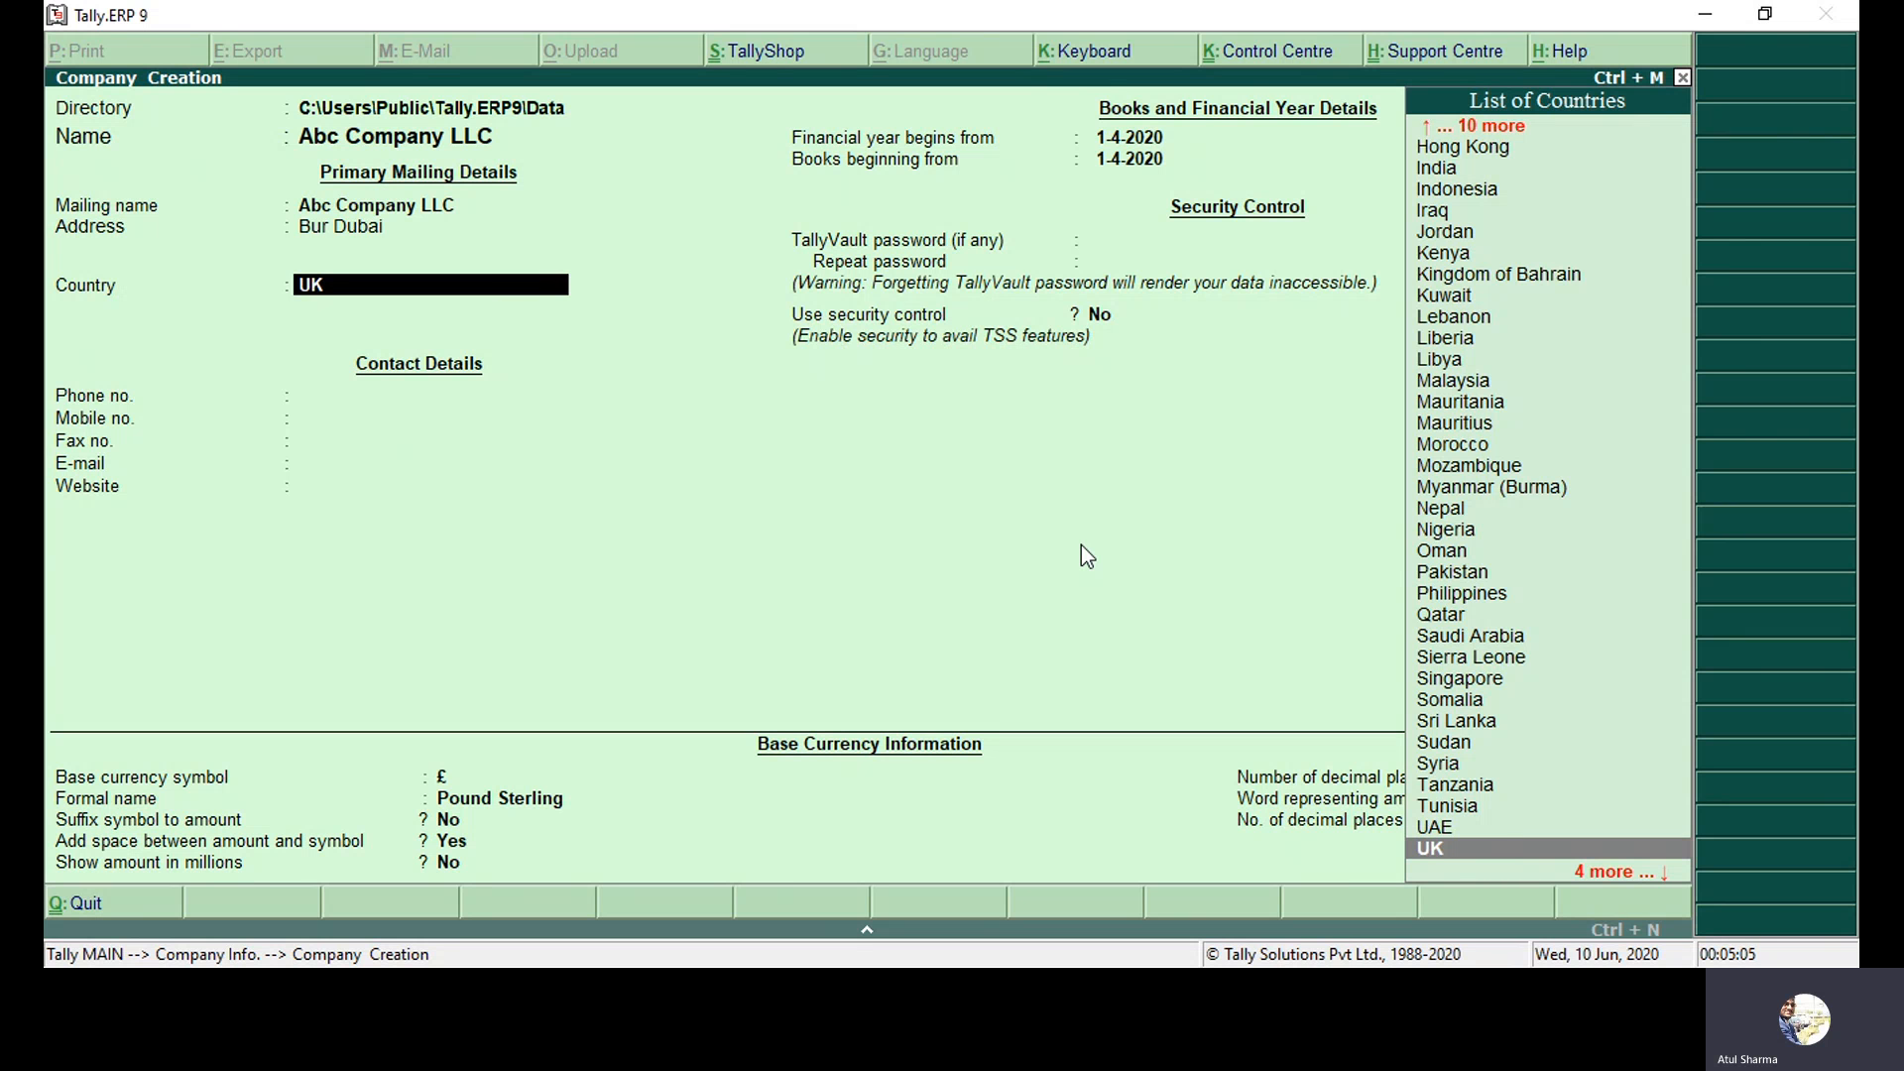
text(Ua)
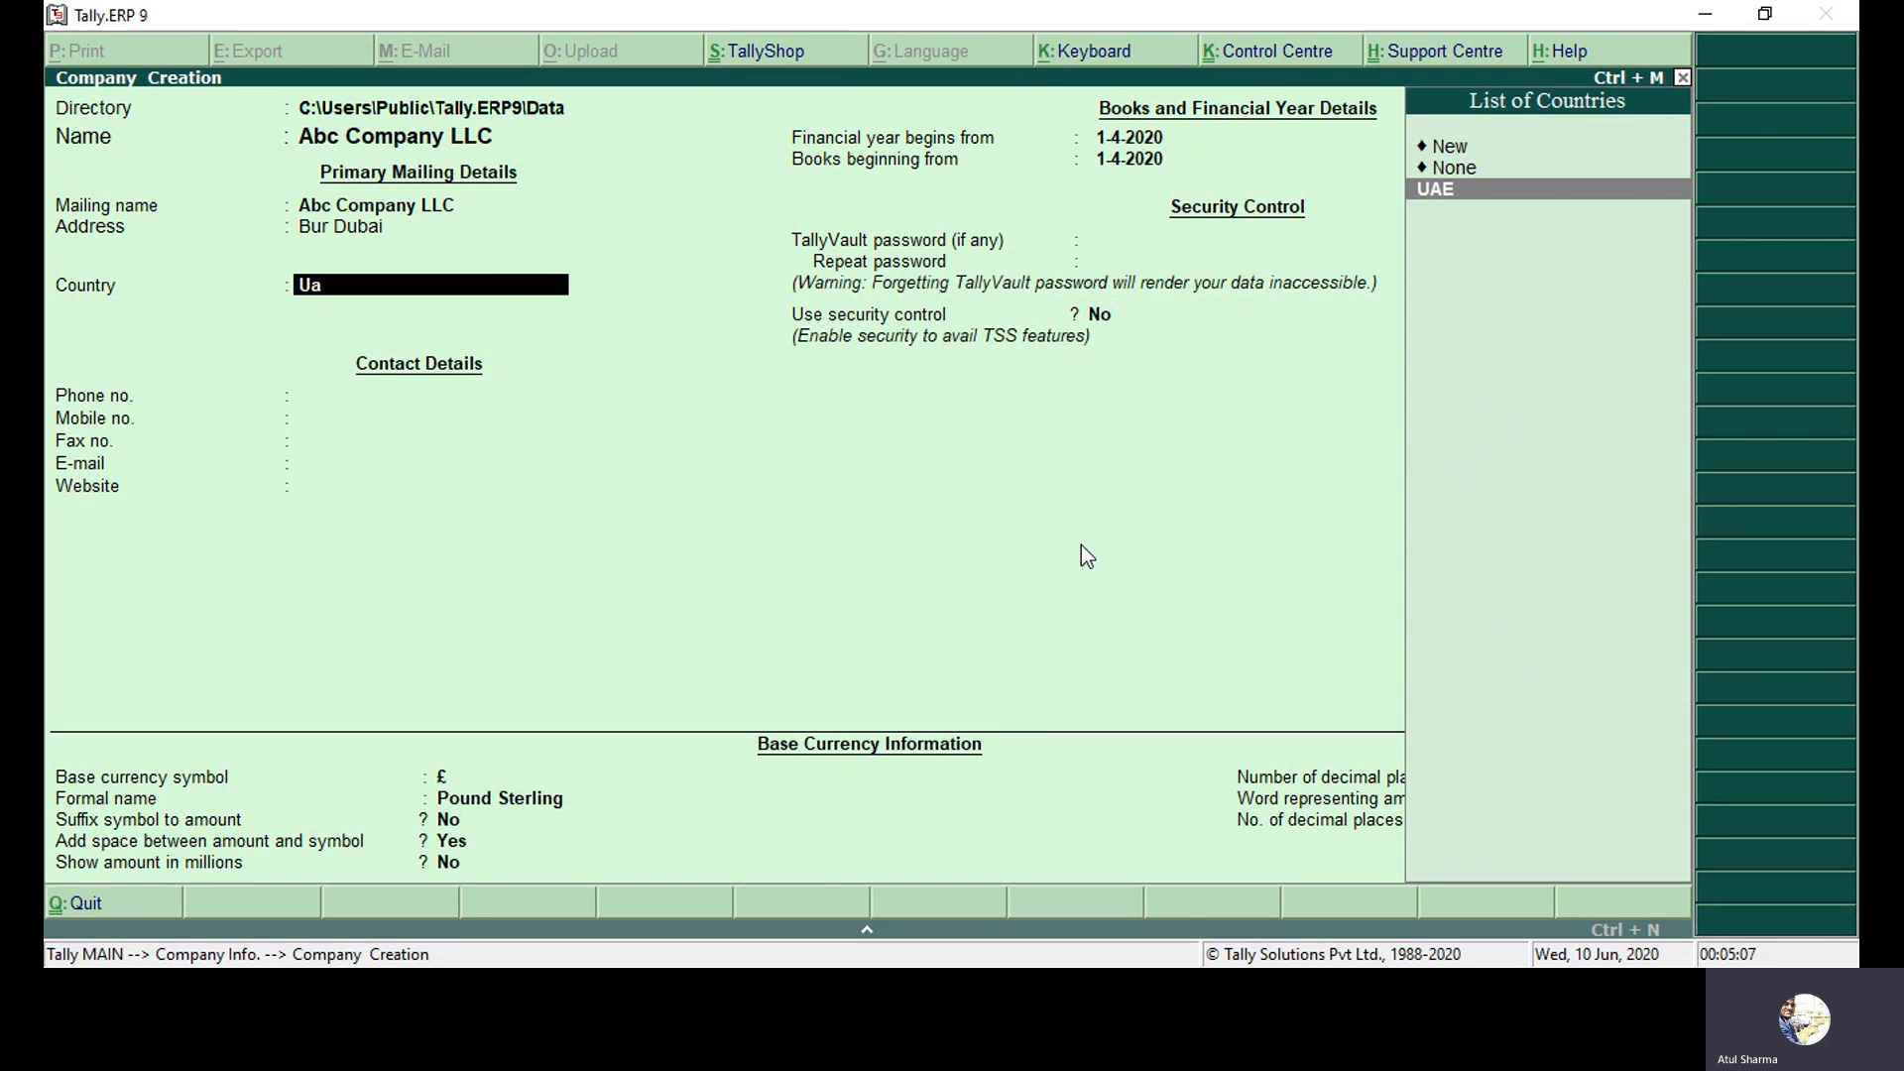
key(Return)
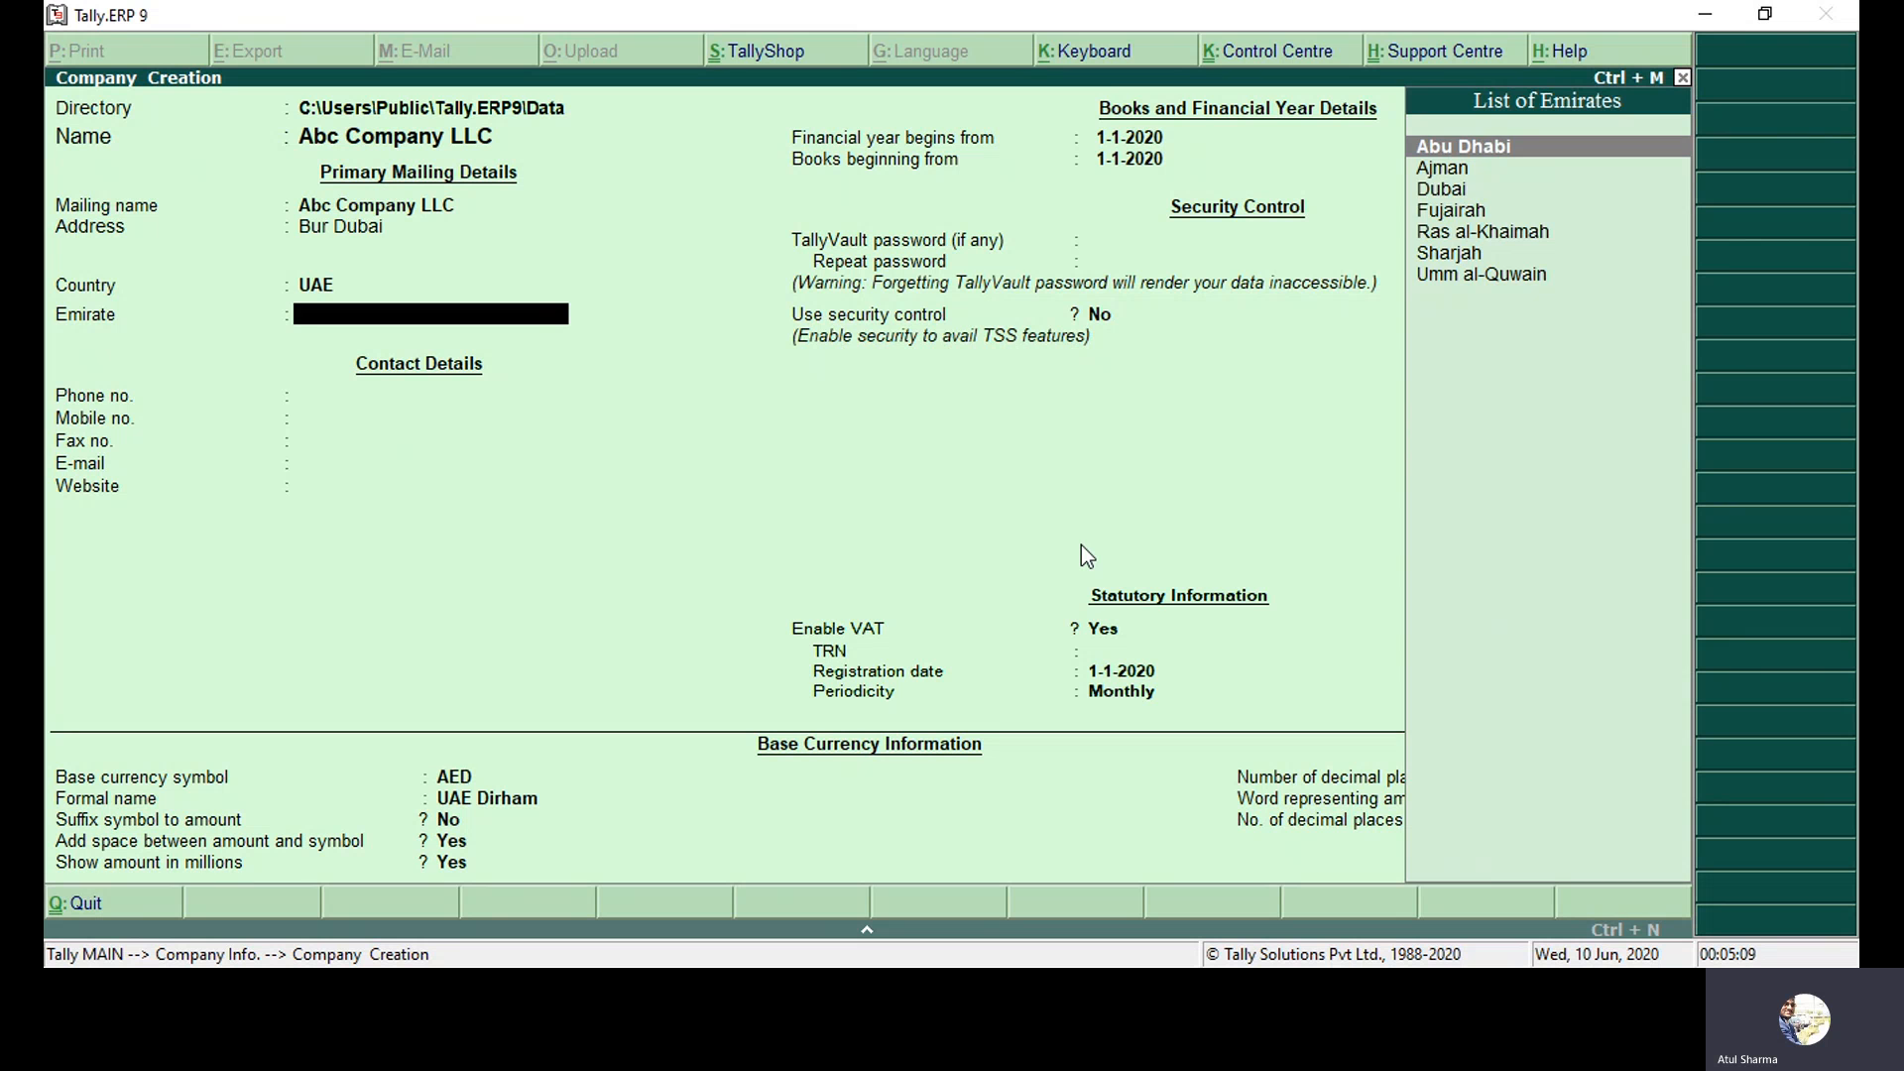
key(Down)
key(Down)
key(Return)
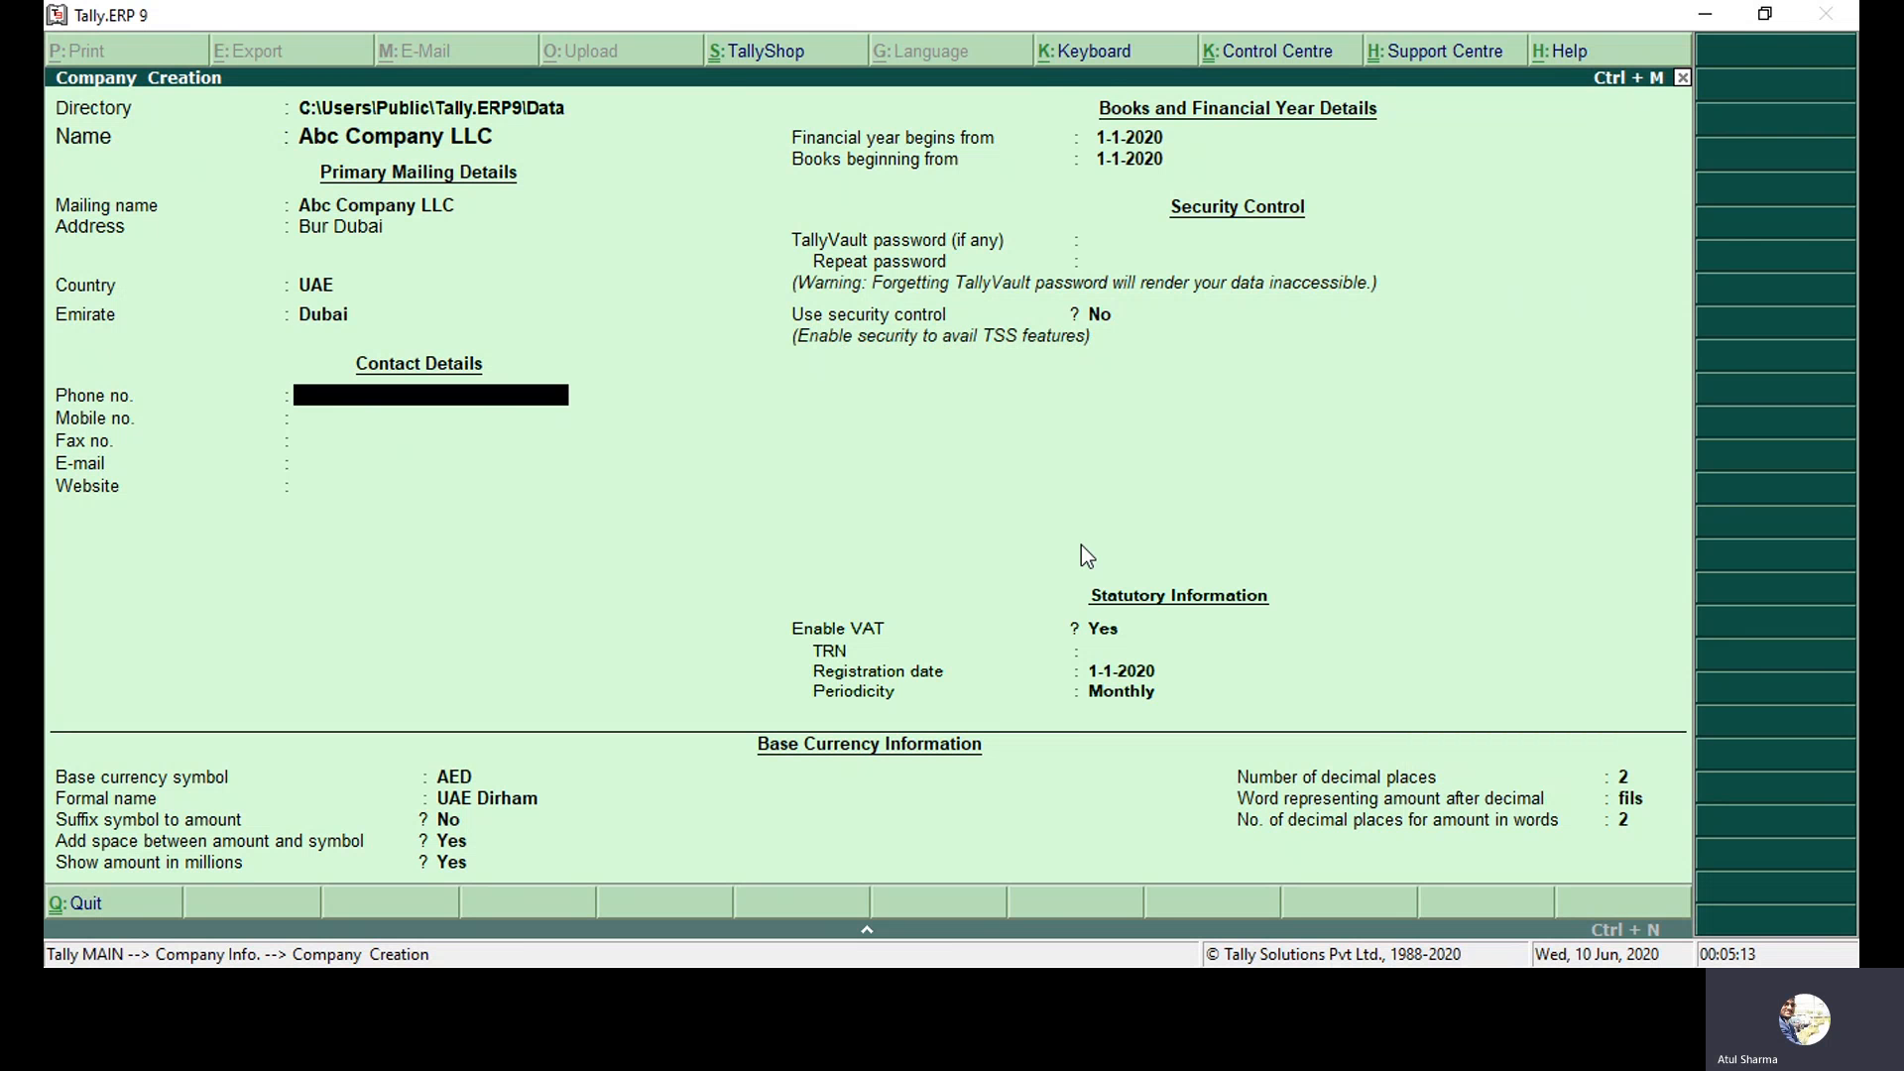
Enter the company's phone number, mobile number and e-mail address, skipping fax and website.
text(04656565)
key(Return)
text(67655454)
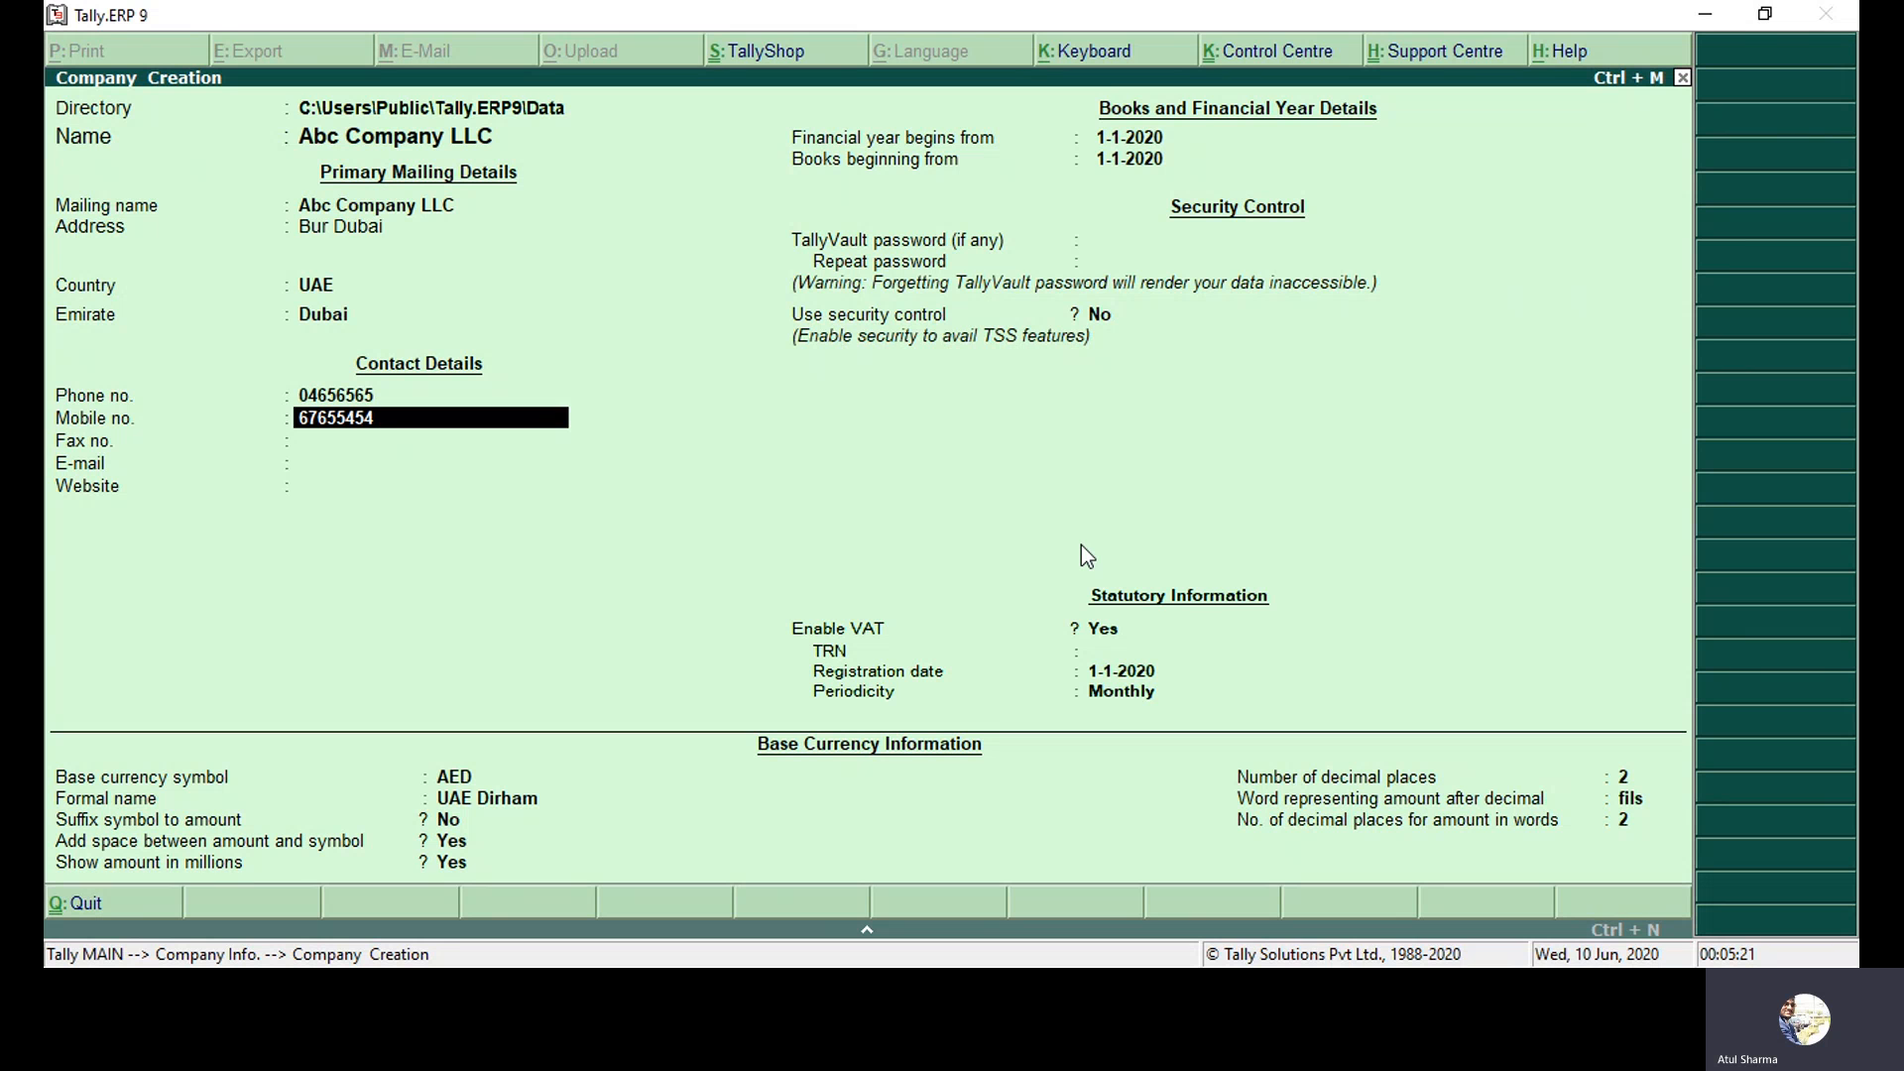
key(Return)
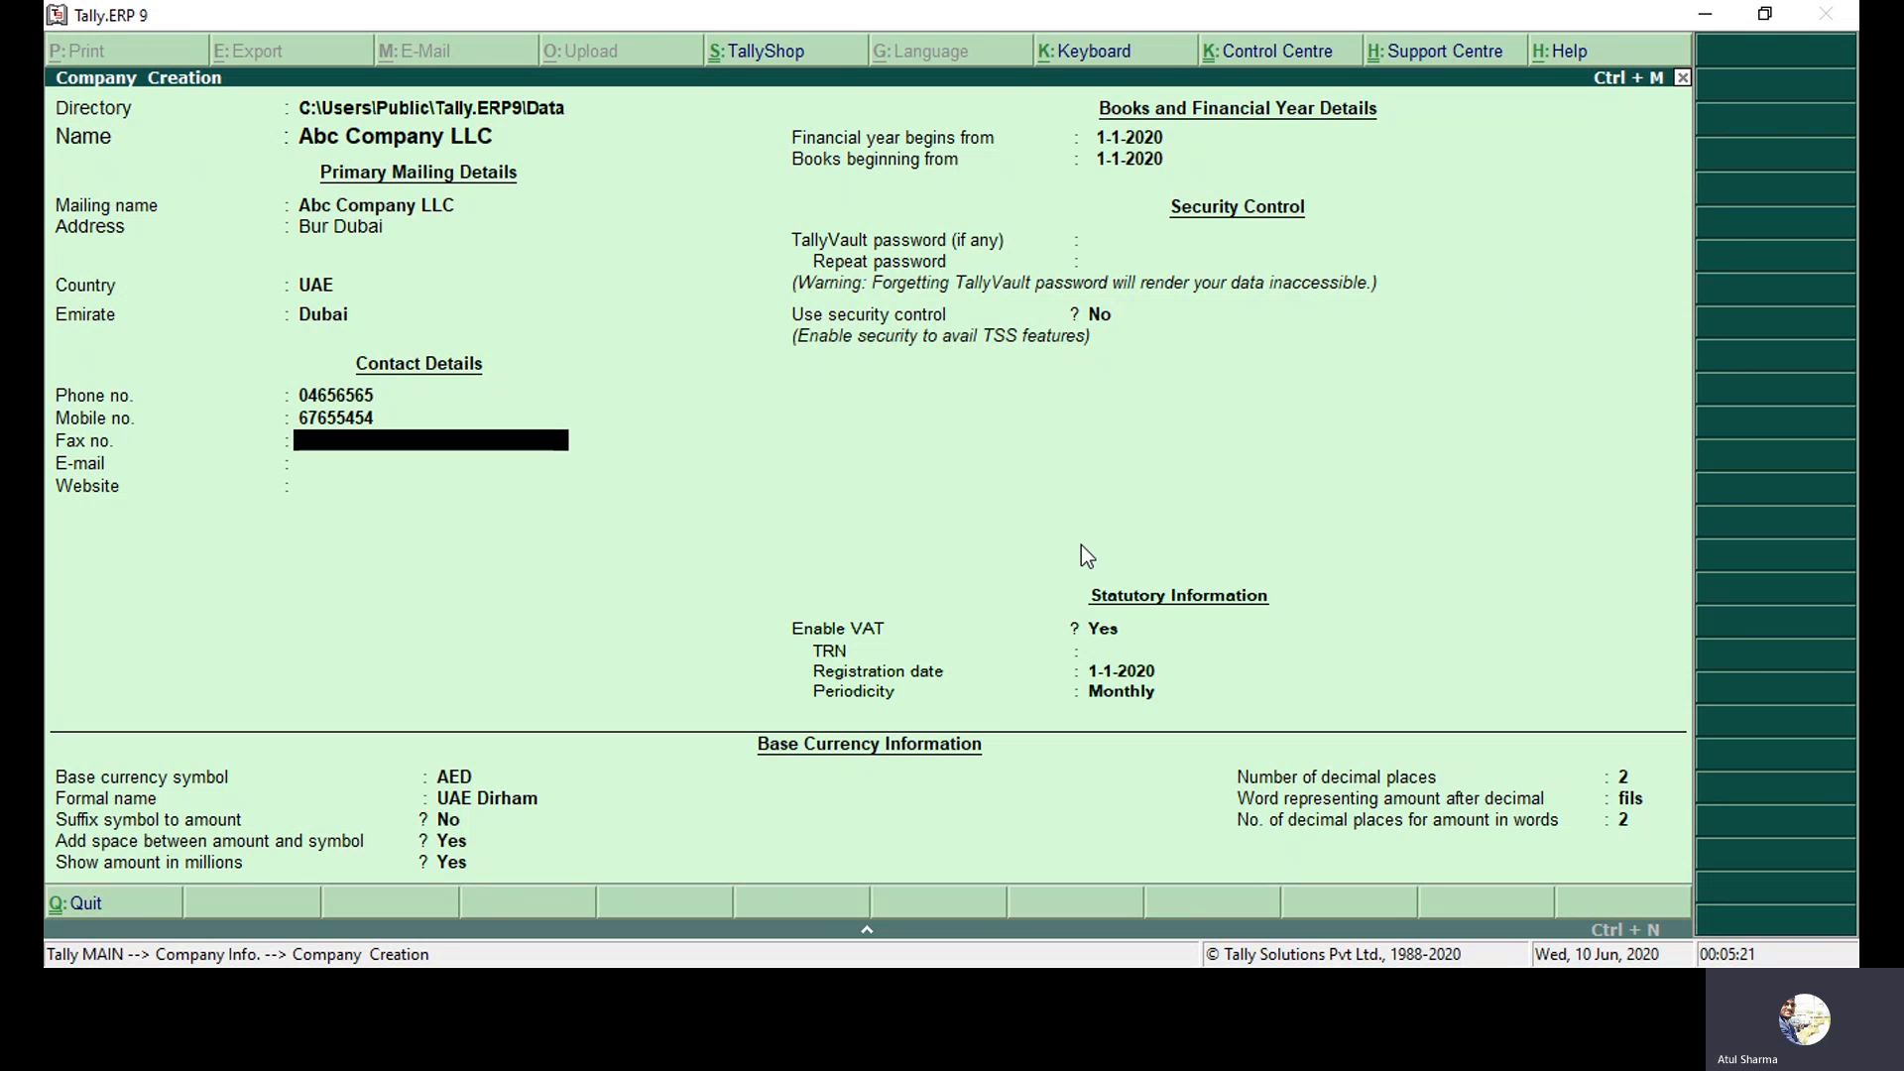
key(Return)
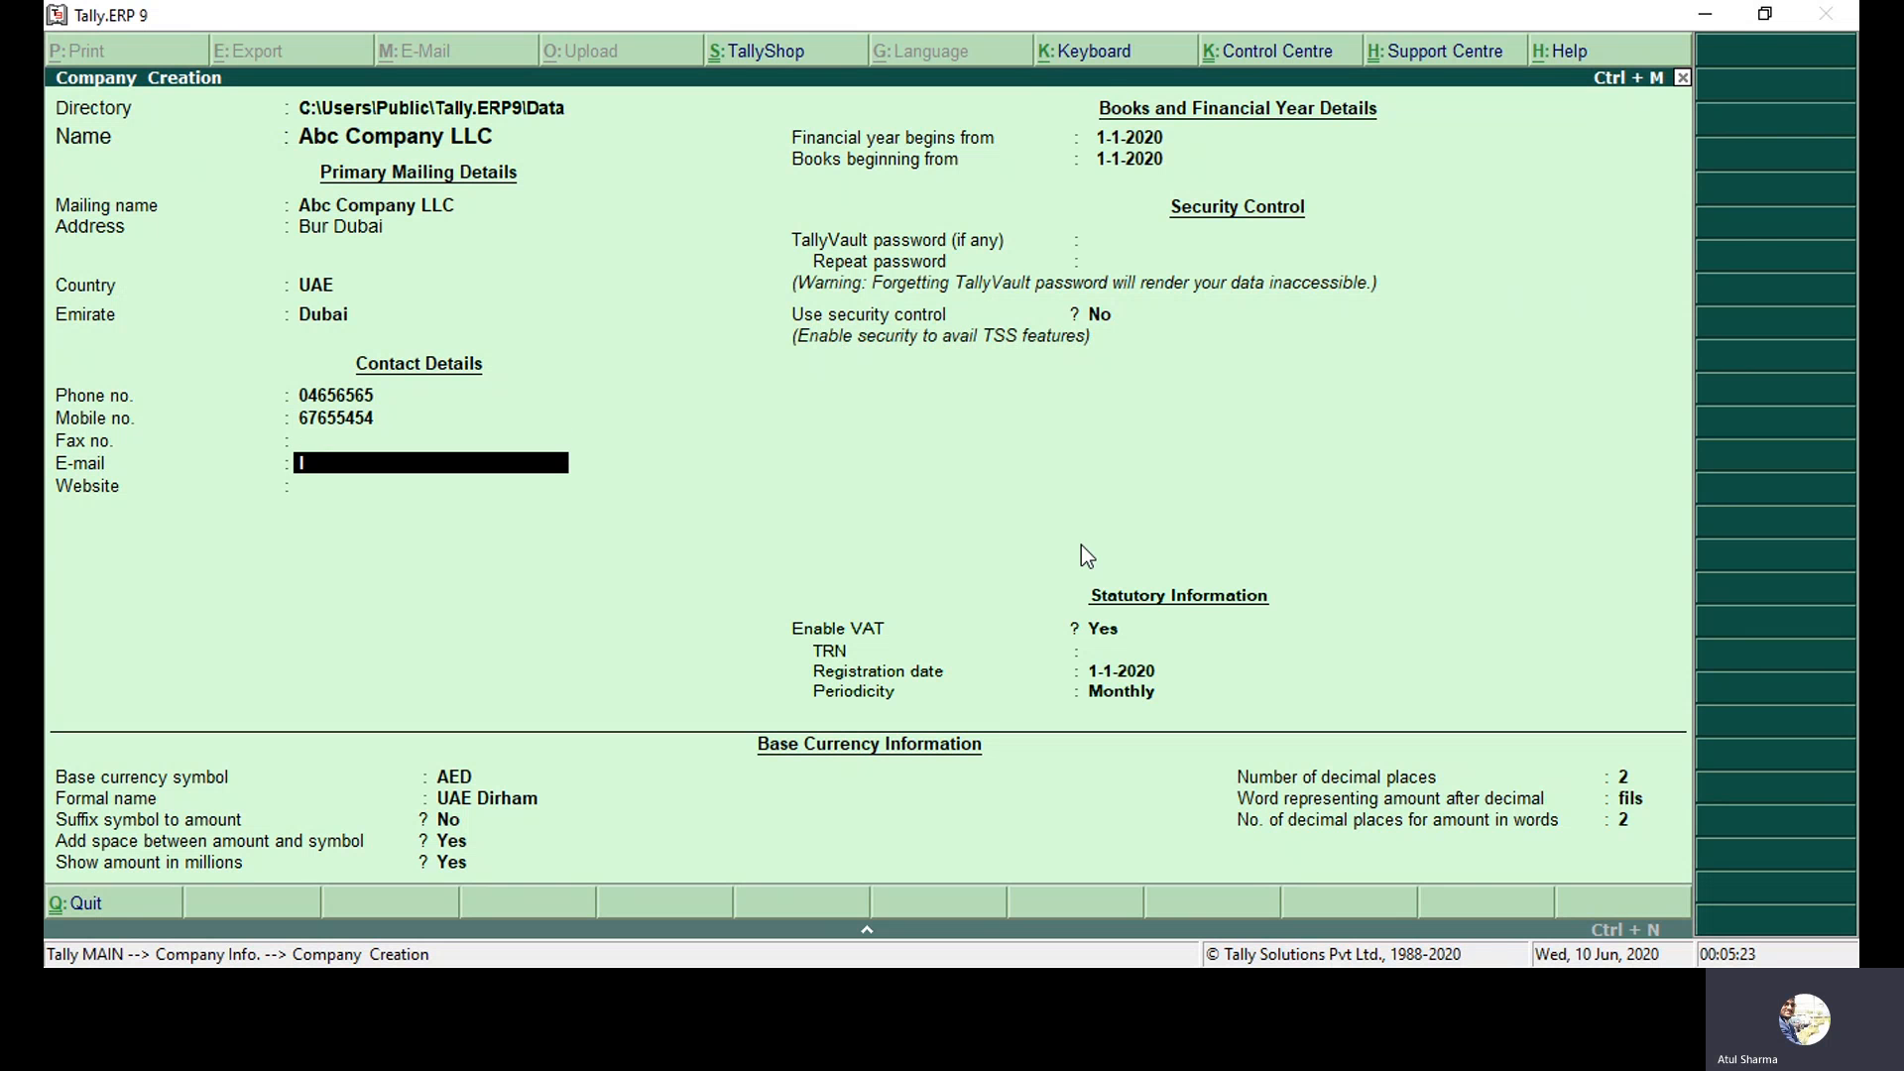
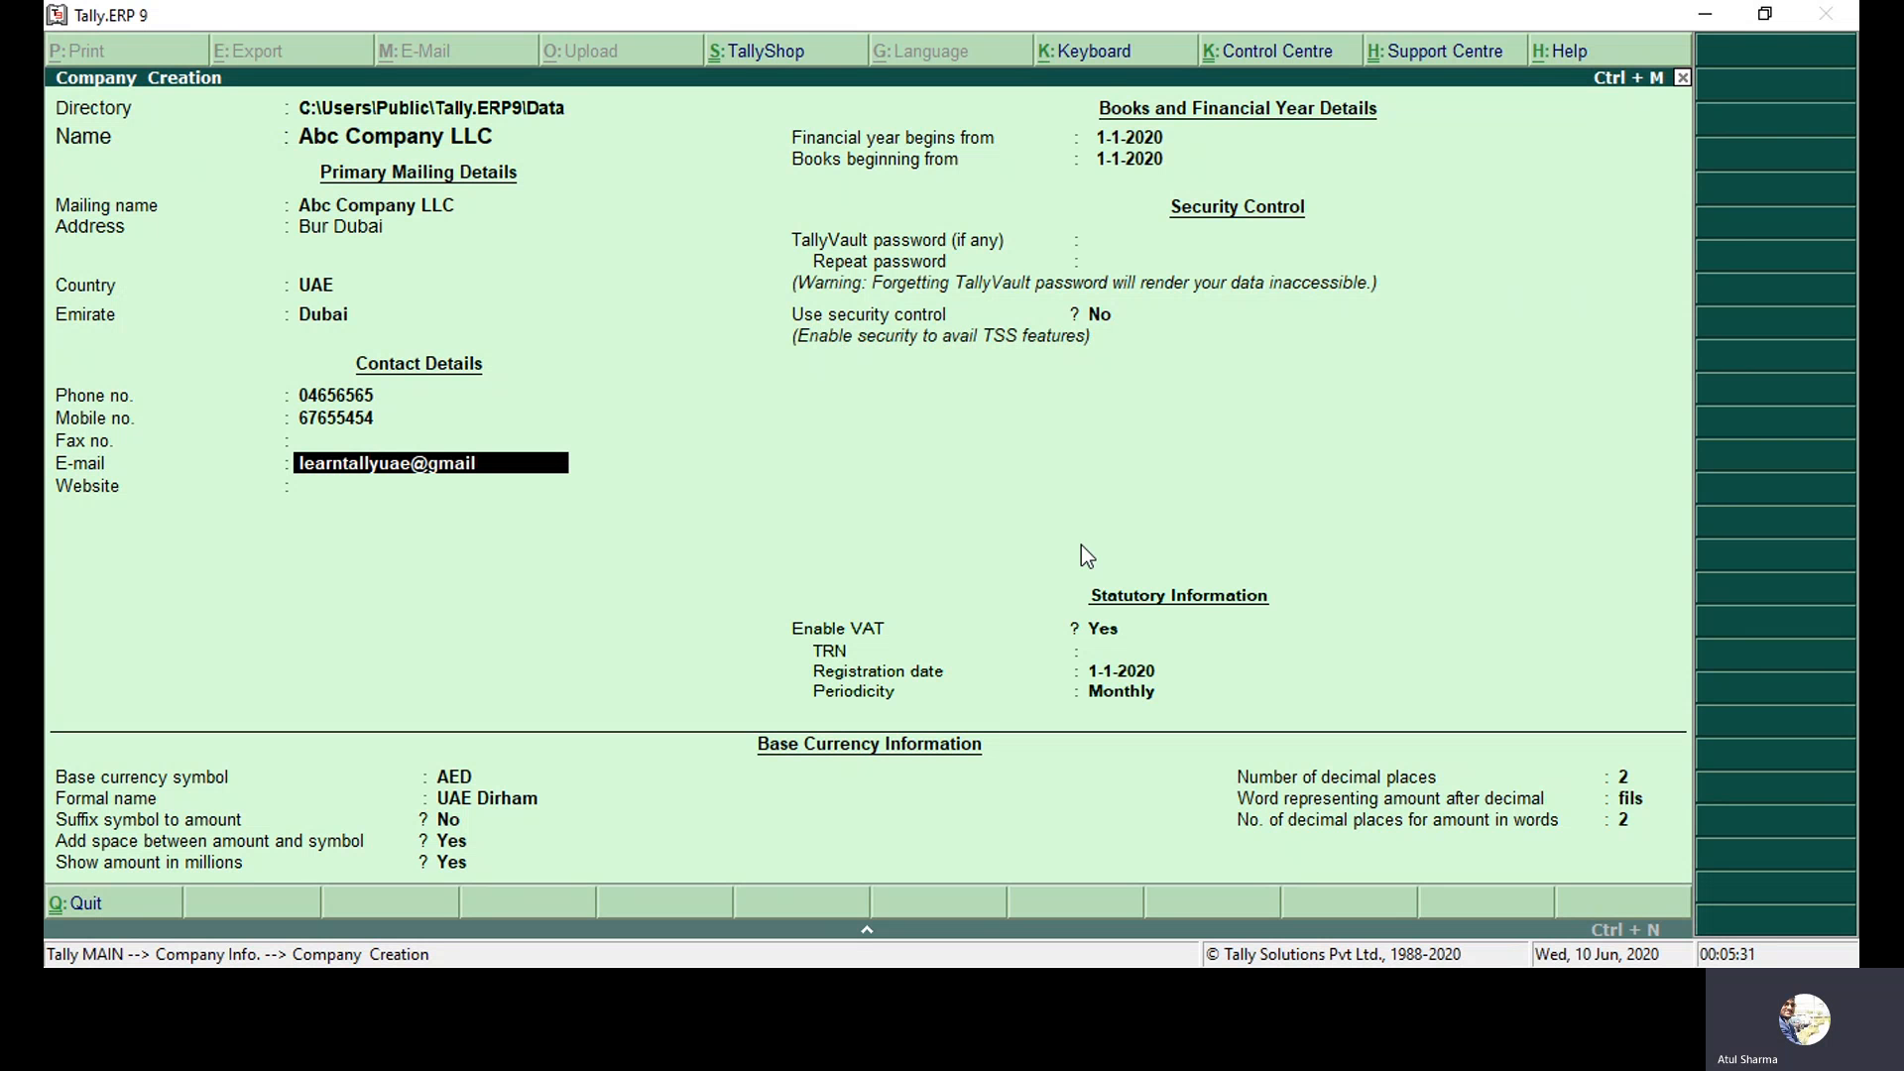
key(Return)
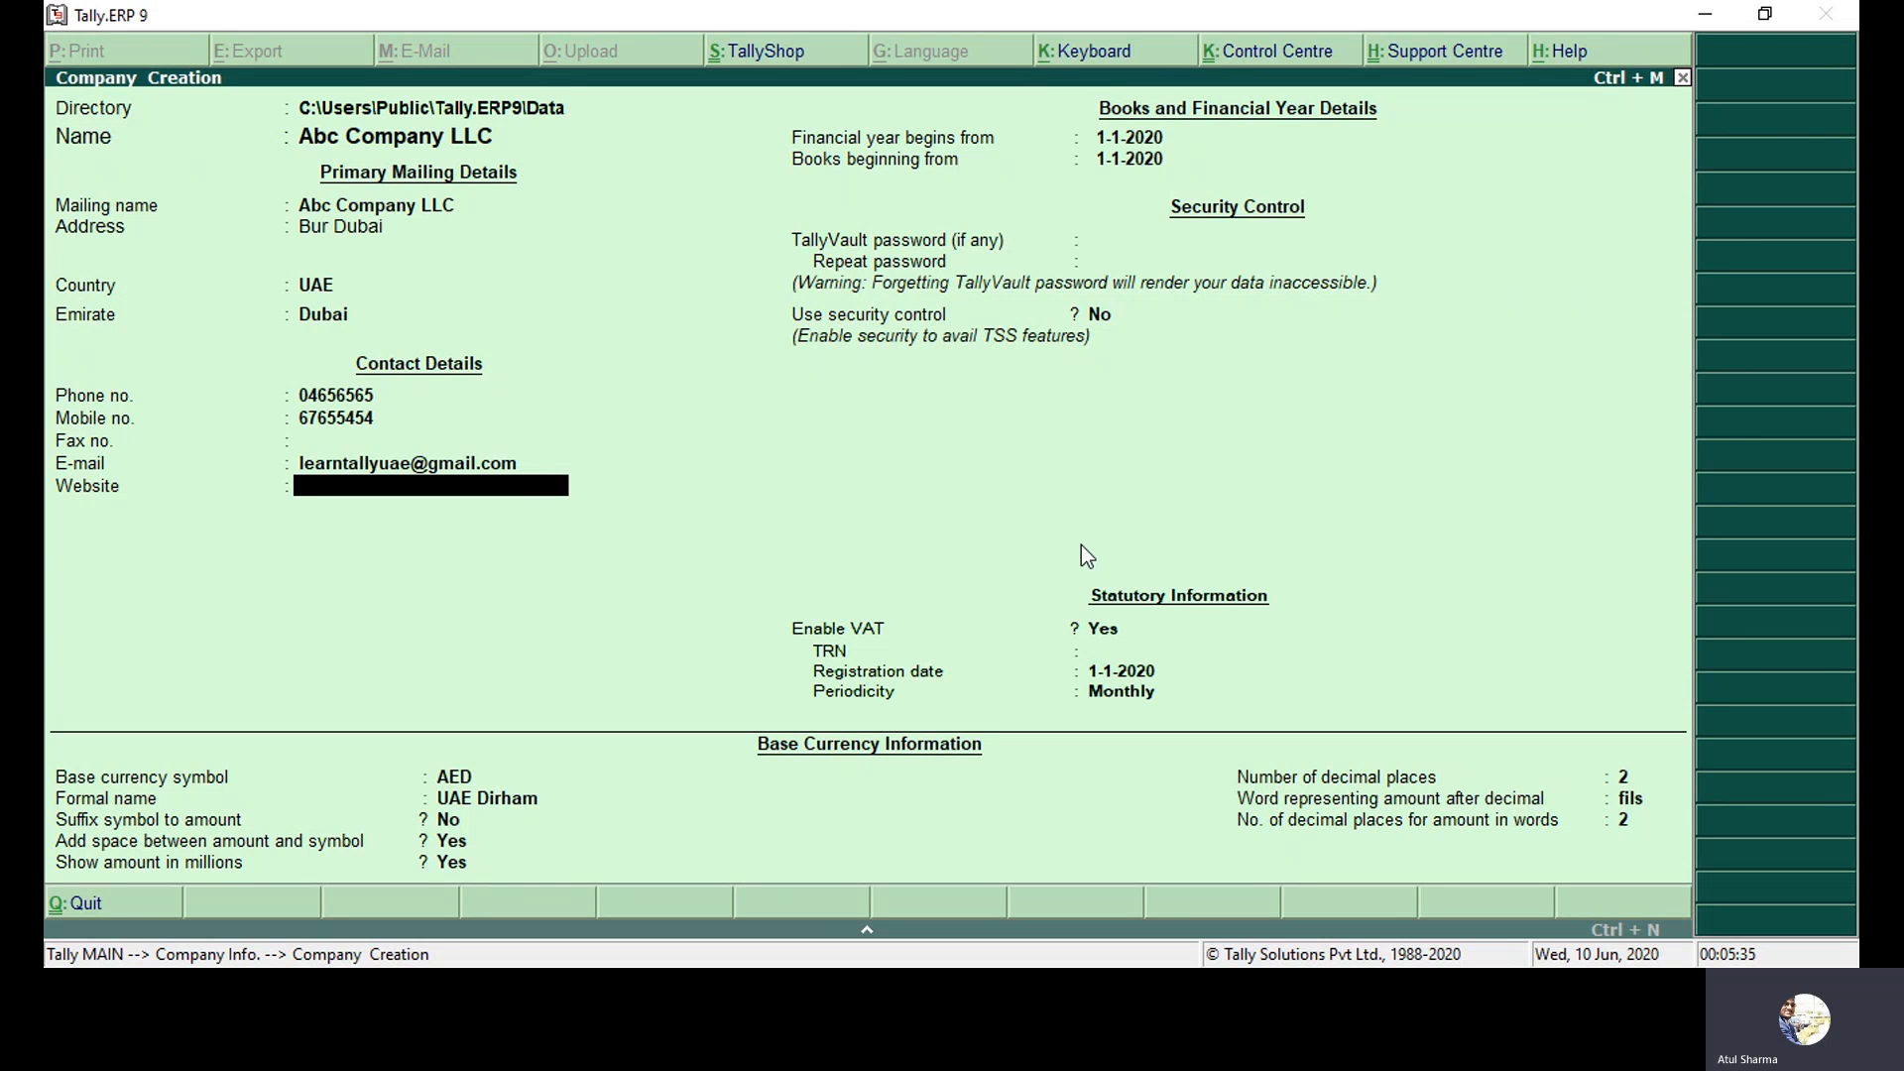
key(Return)
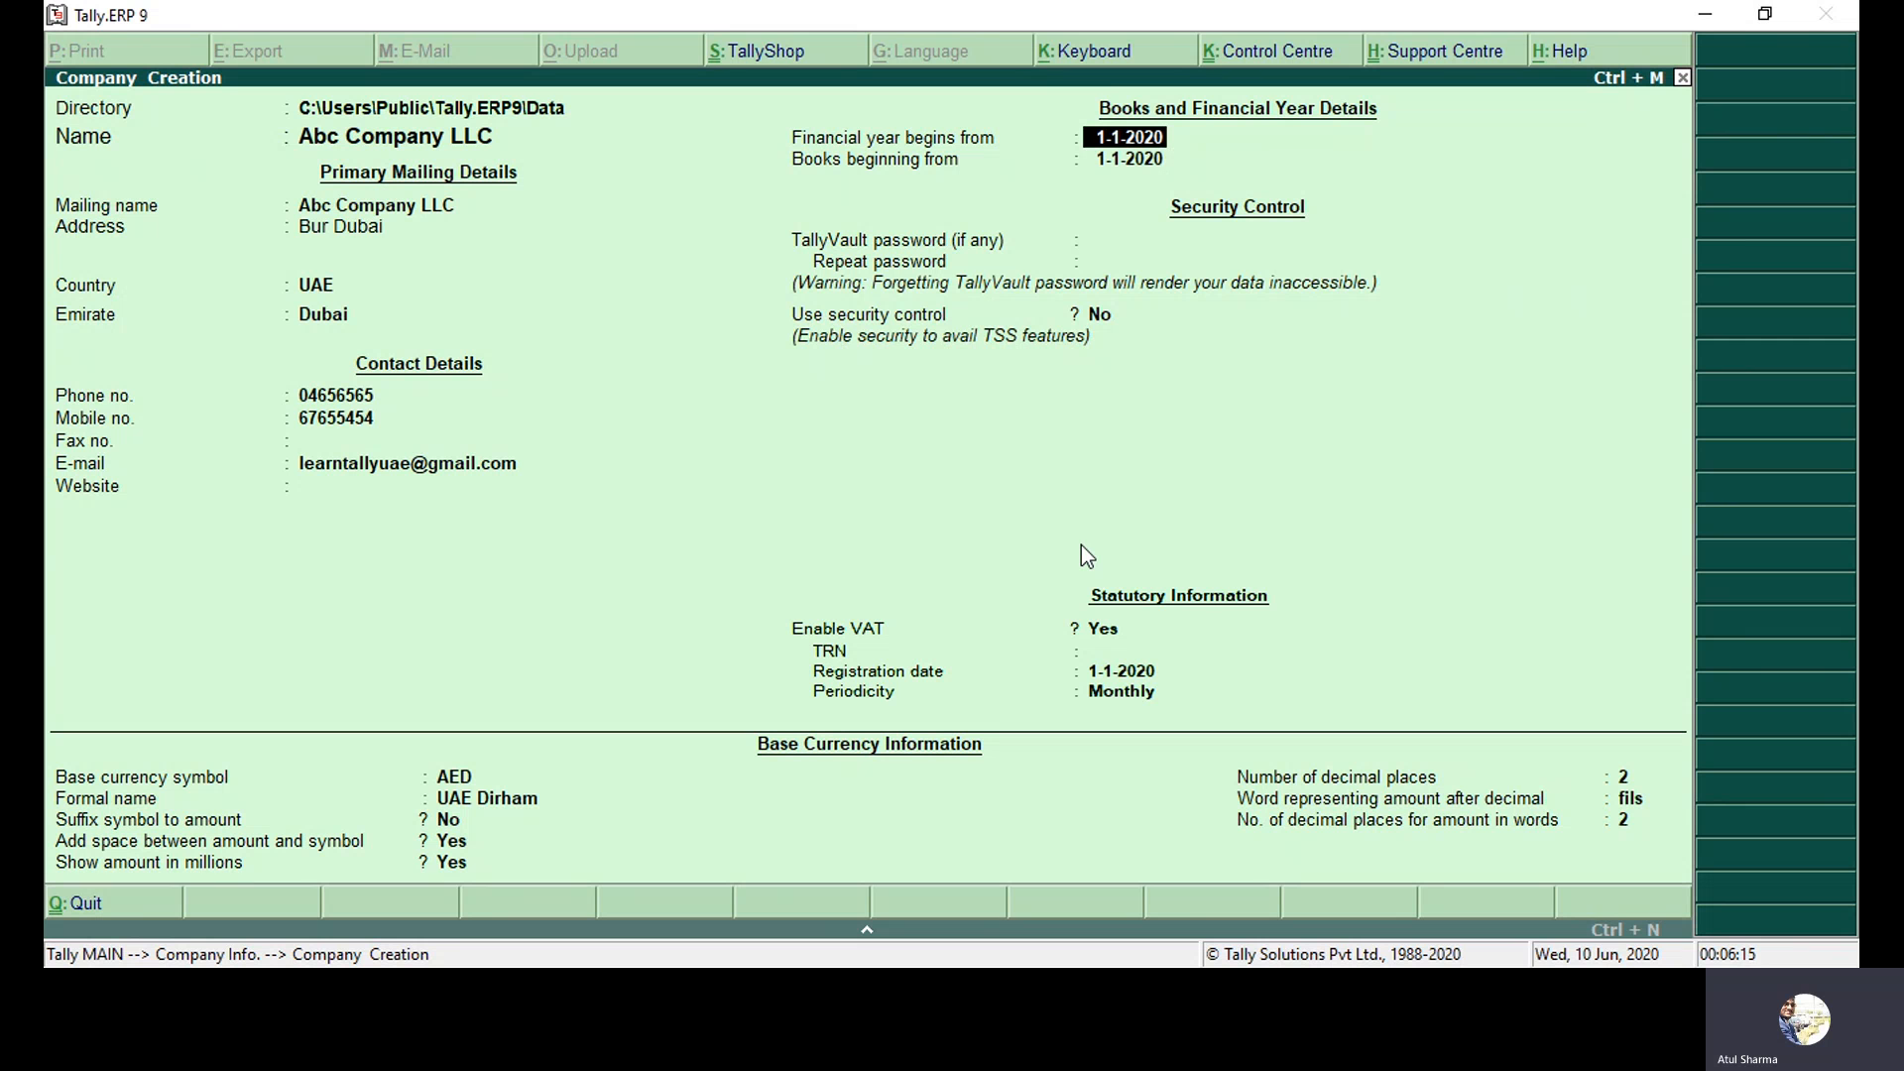
key(Return)
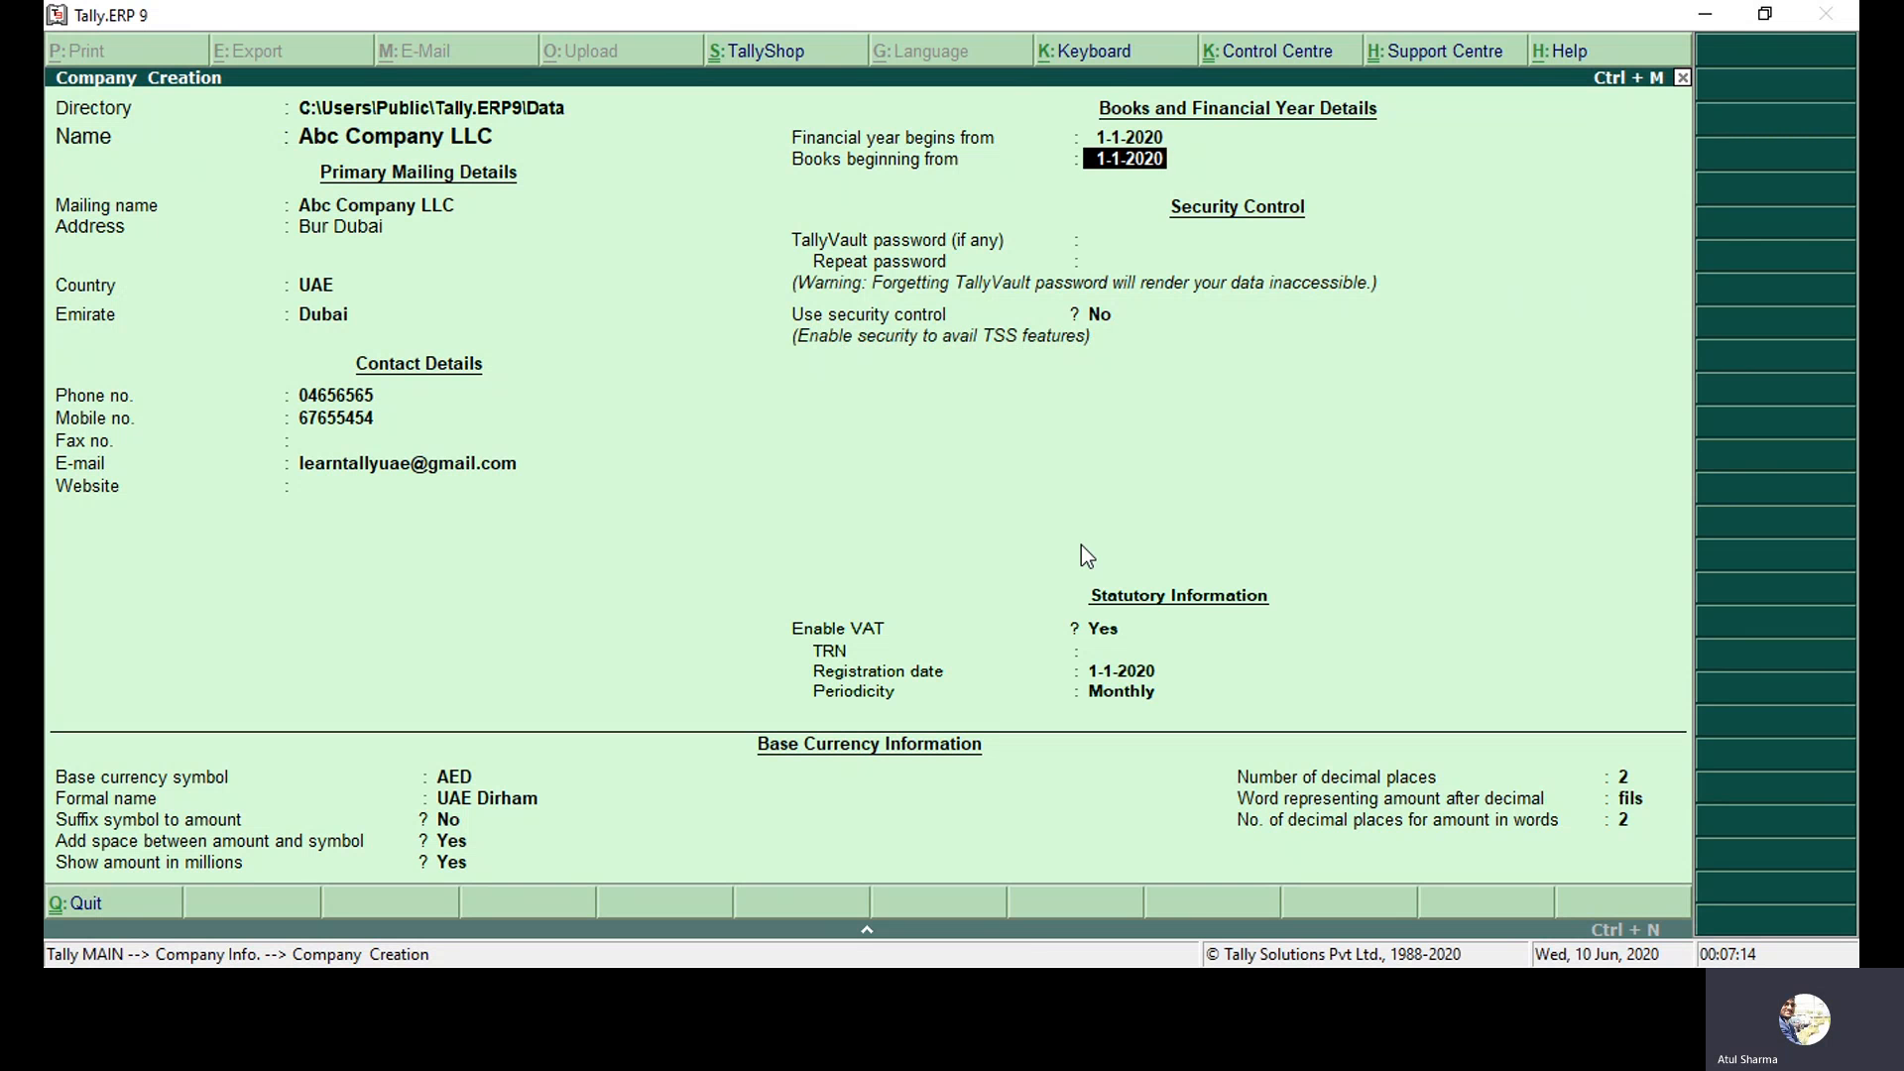
key(Return)
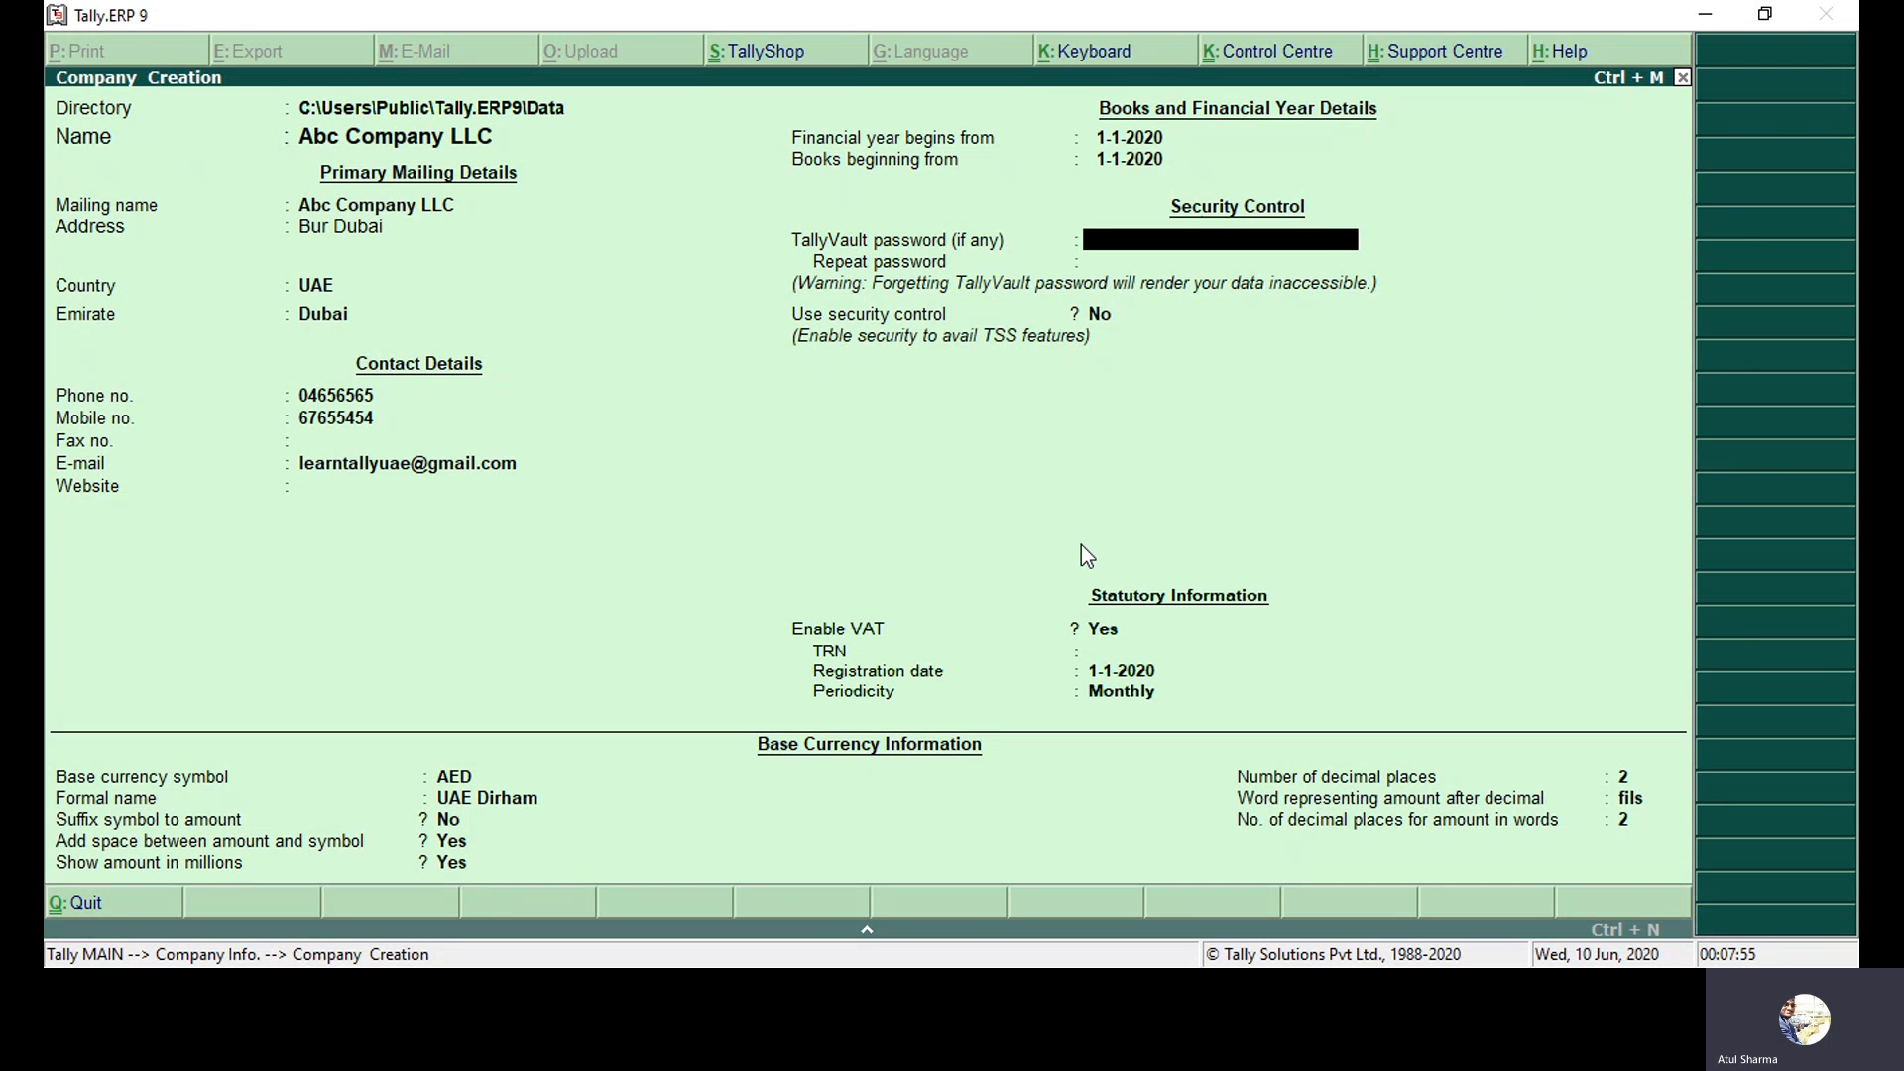
key(Return)
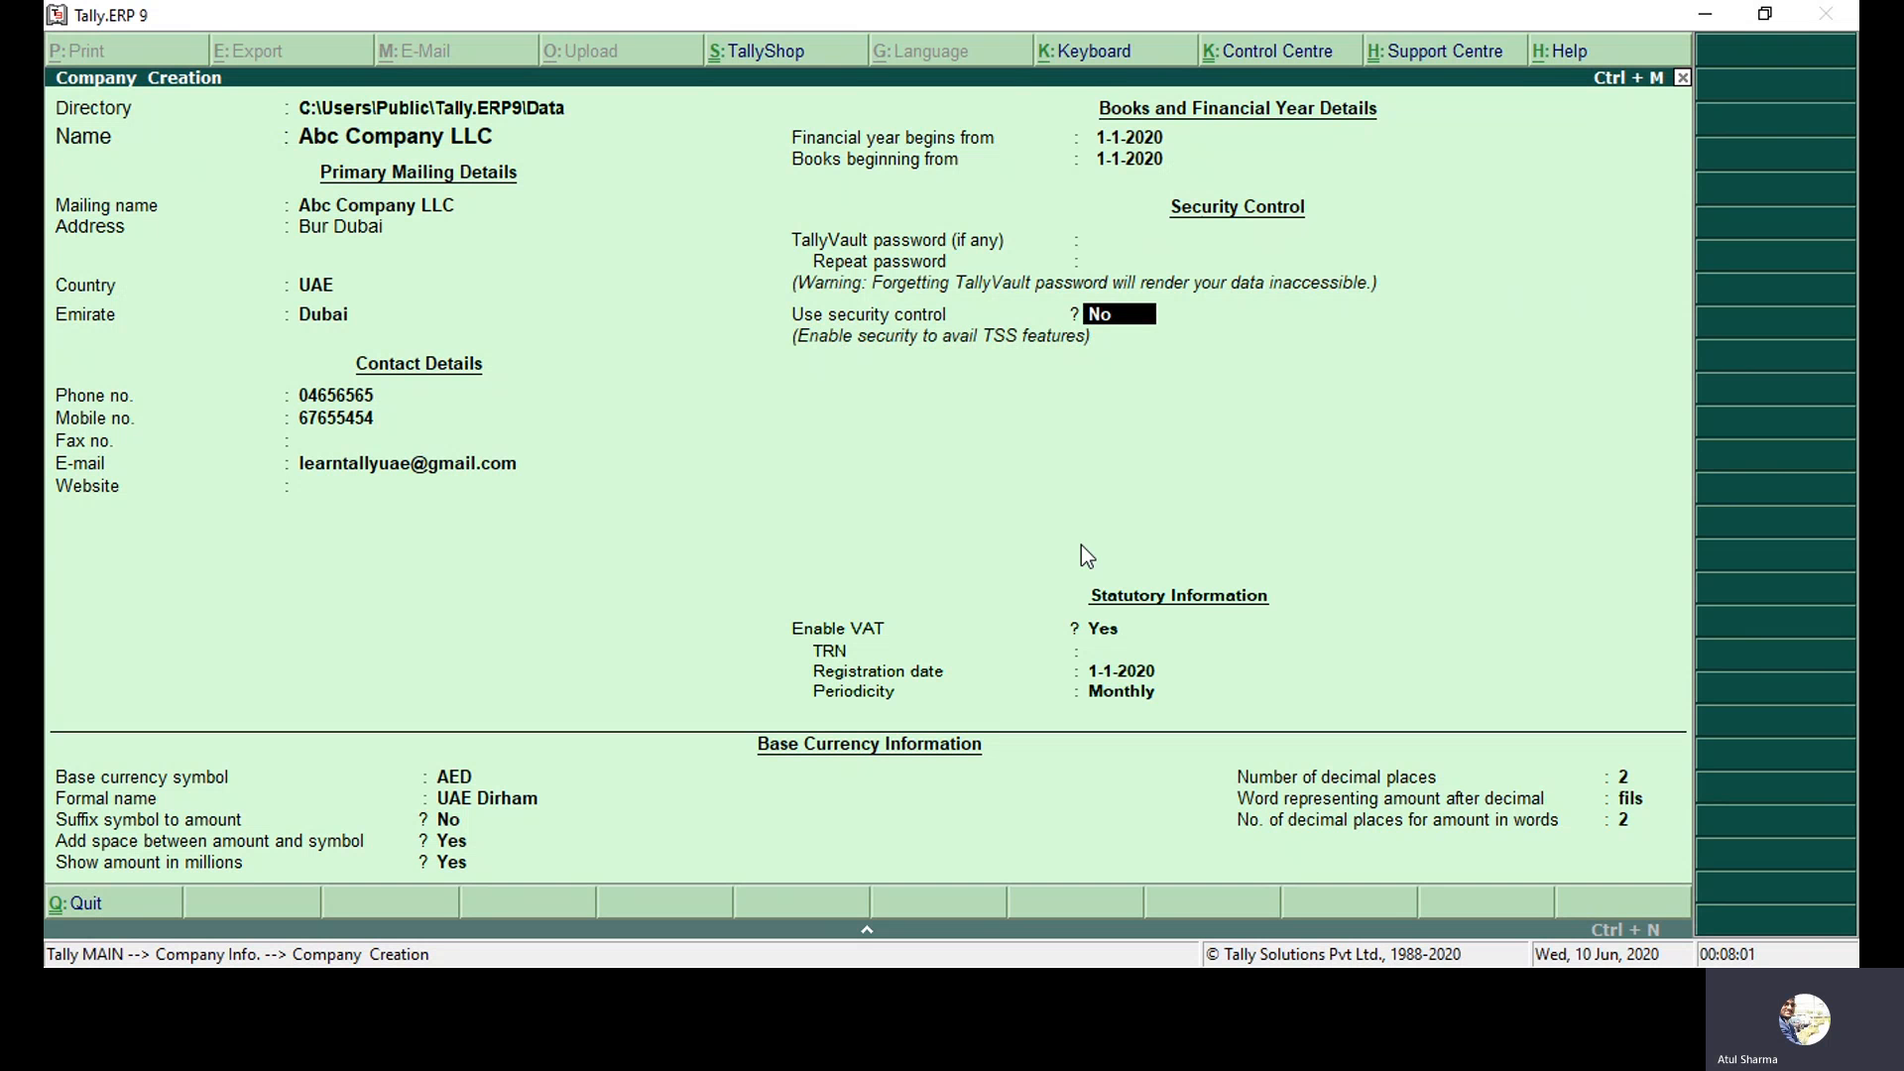
key(y)
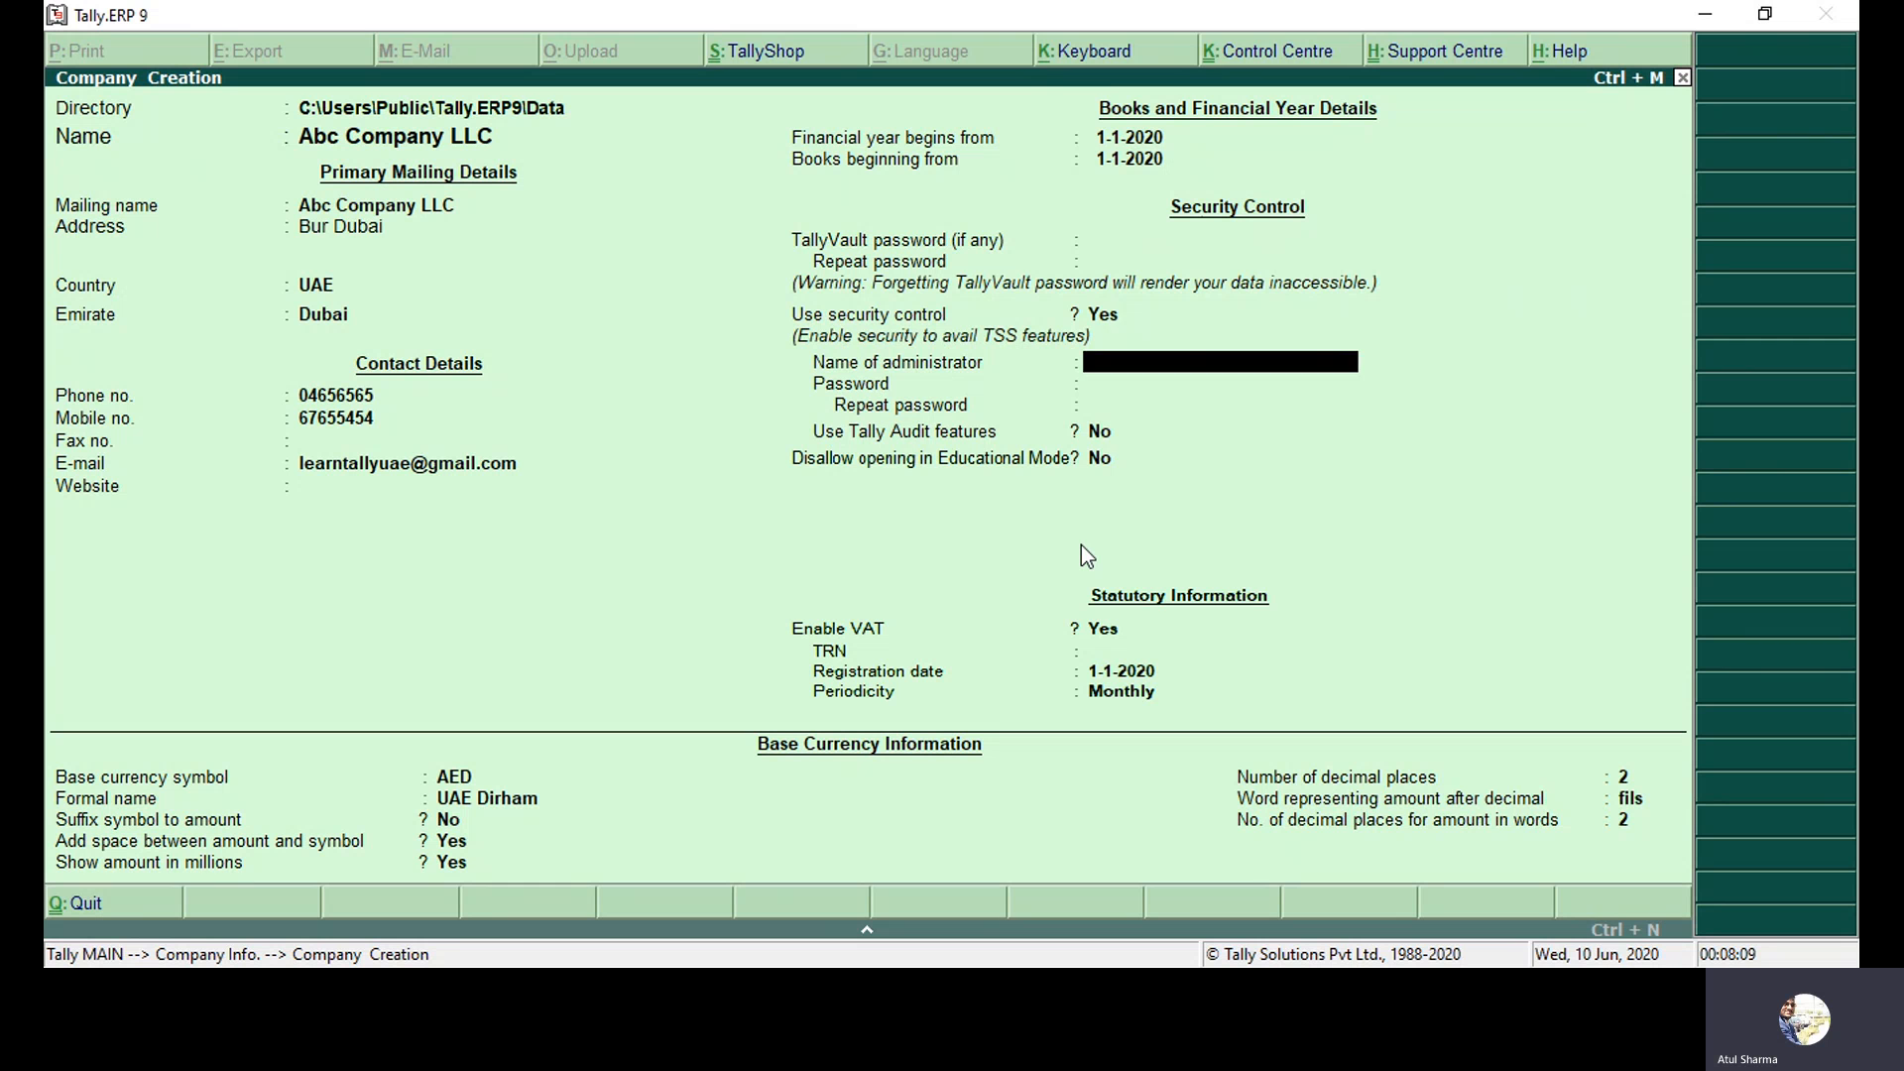
key(BackSpace)
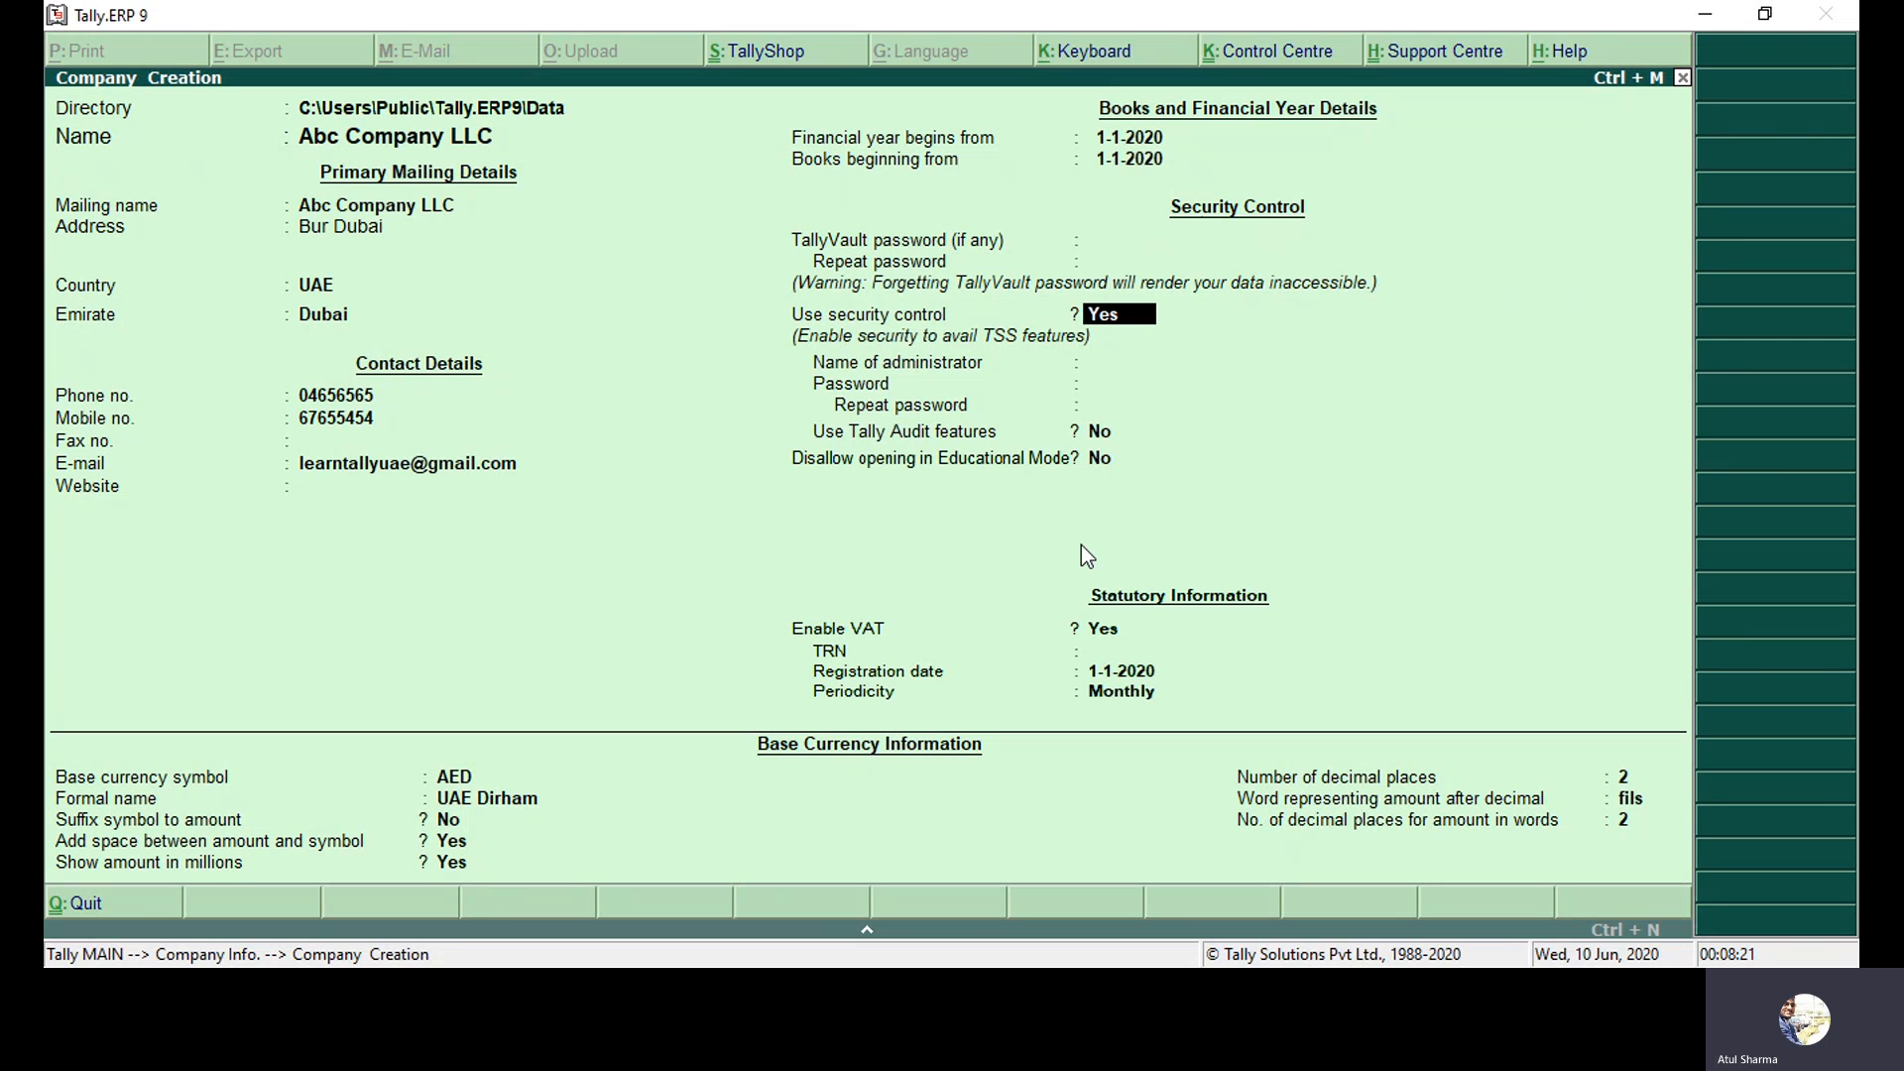
key(n)
key(Return)
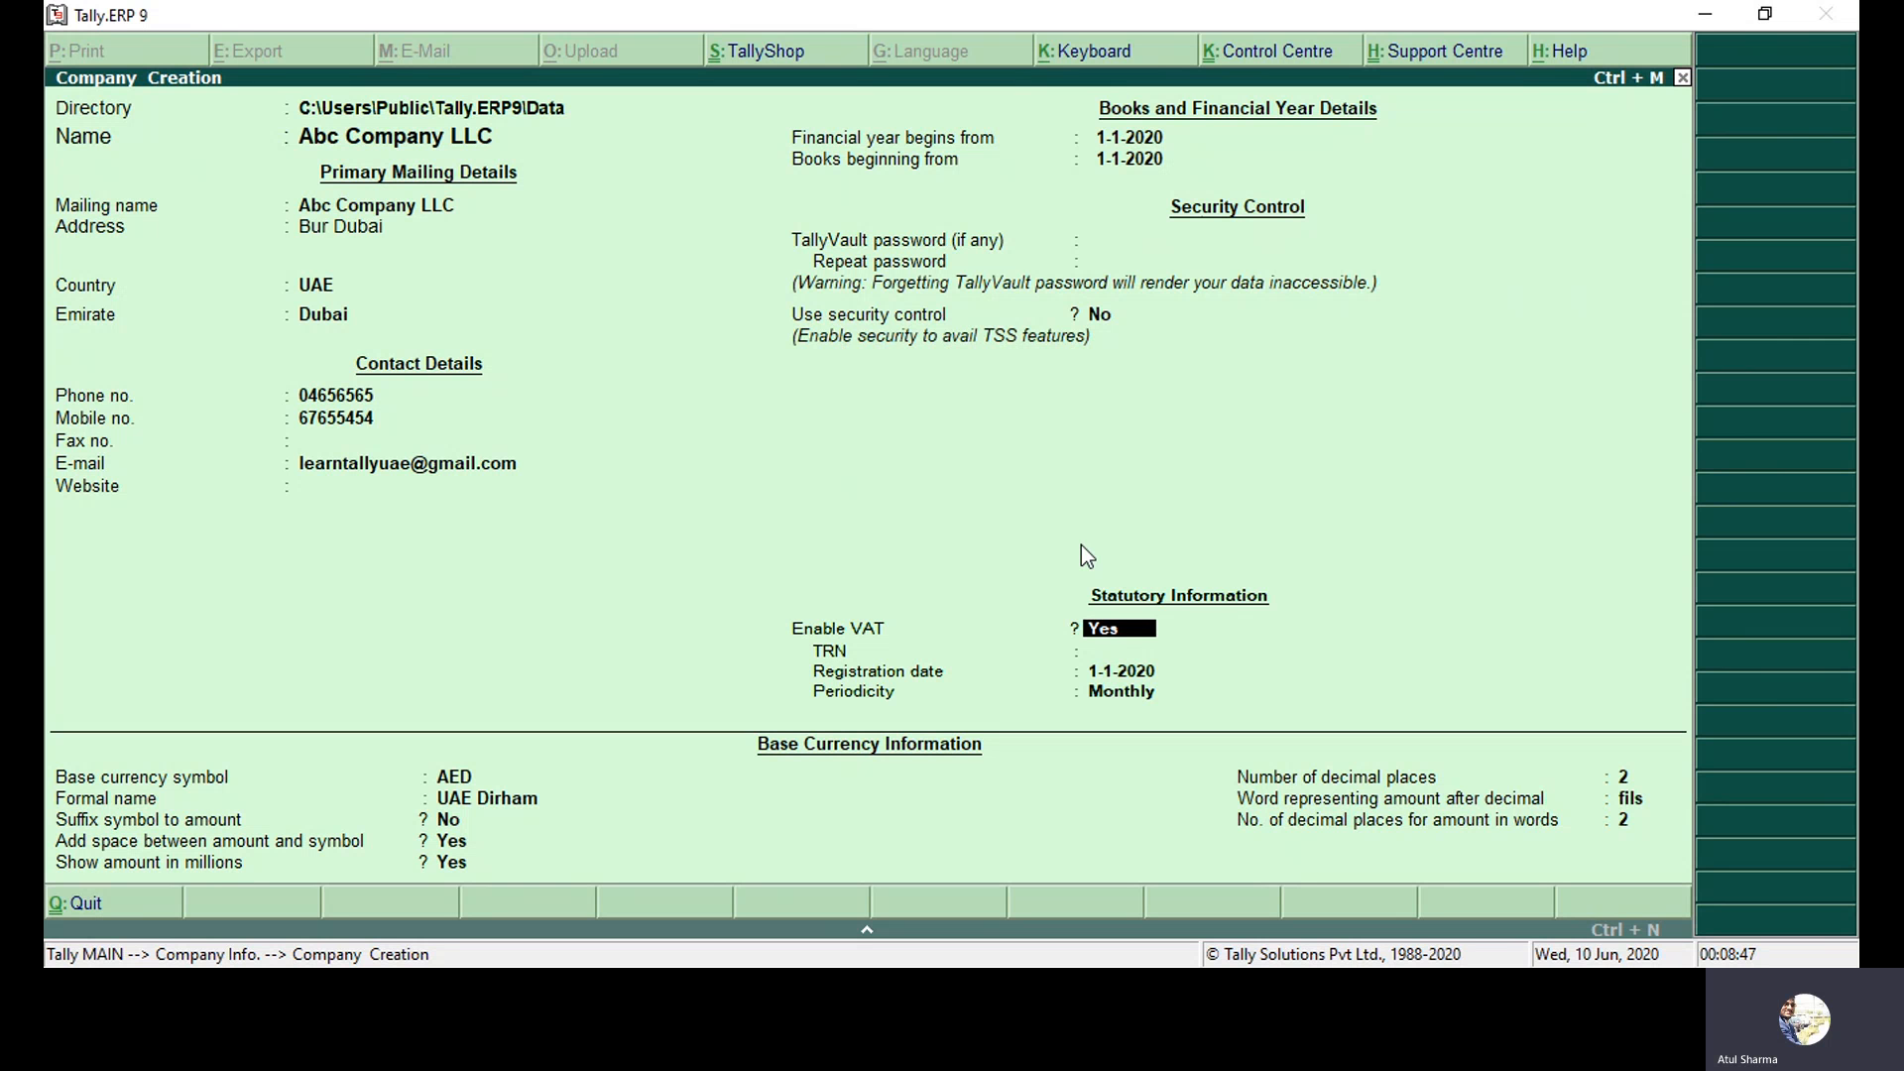
Re-enter the VAT TRN as a full 15-digit number after the shorter entry is rejected.
key(Return)
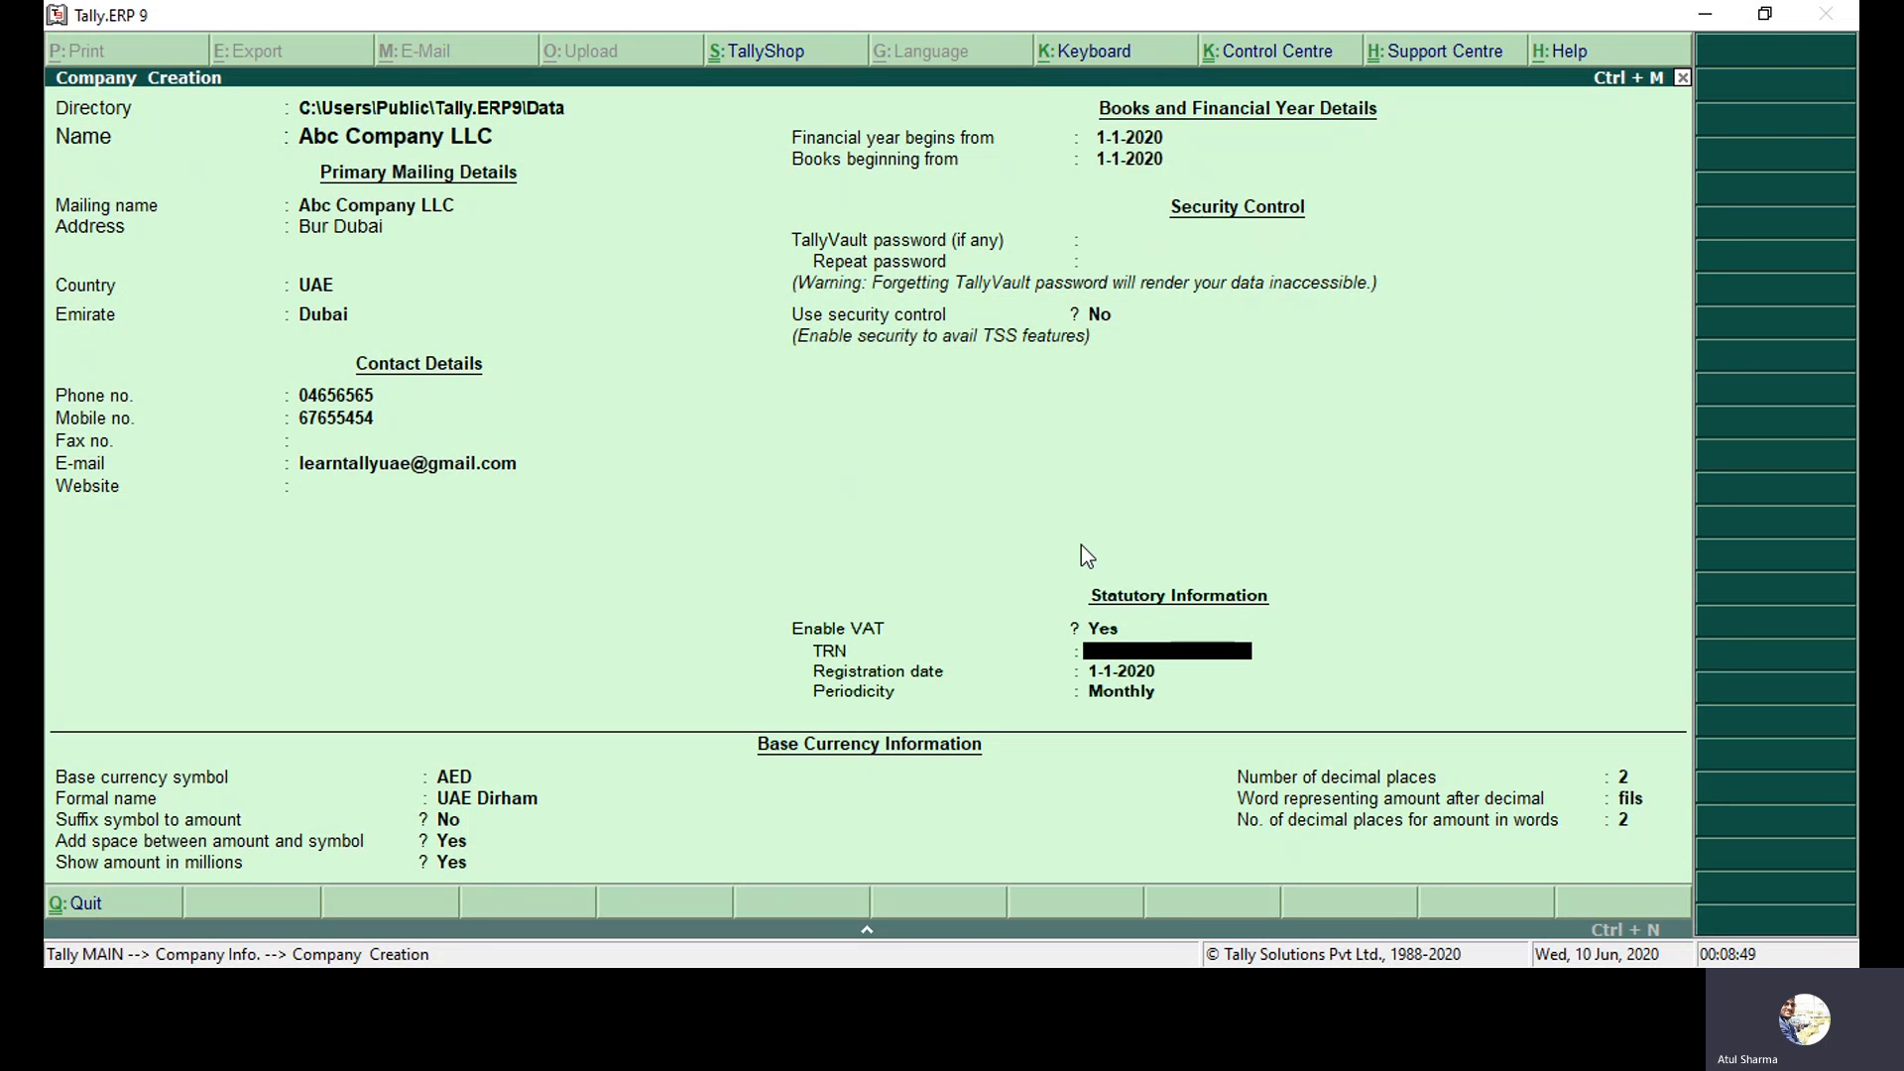
text(111111111111111)
key(BackSpace)
key(Return)
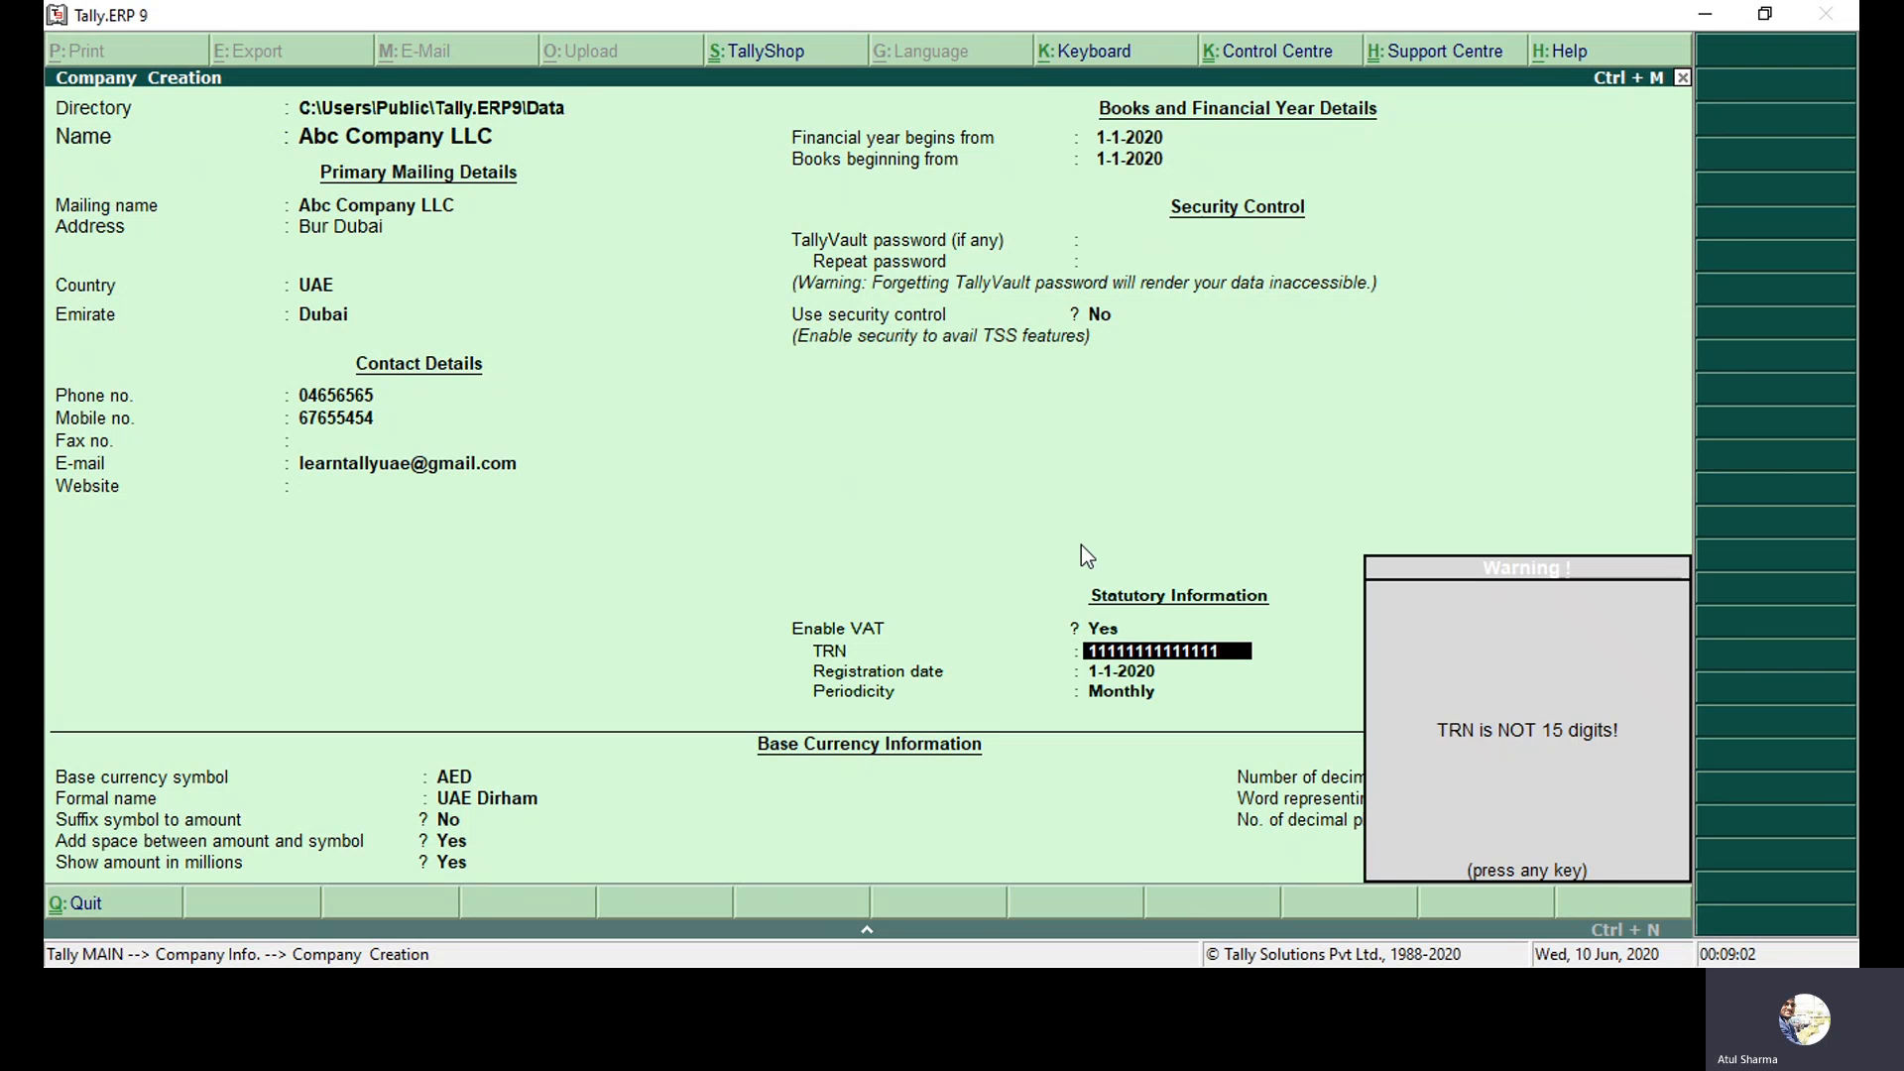
key(Return)
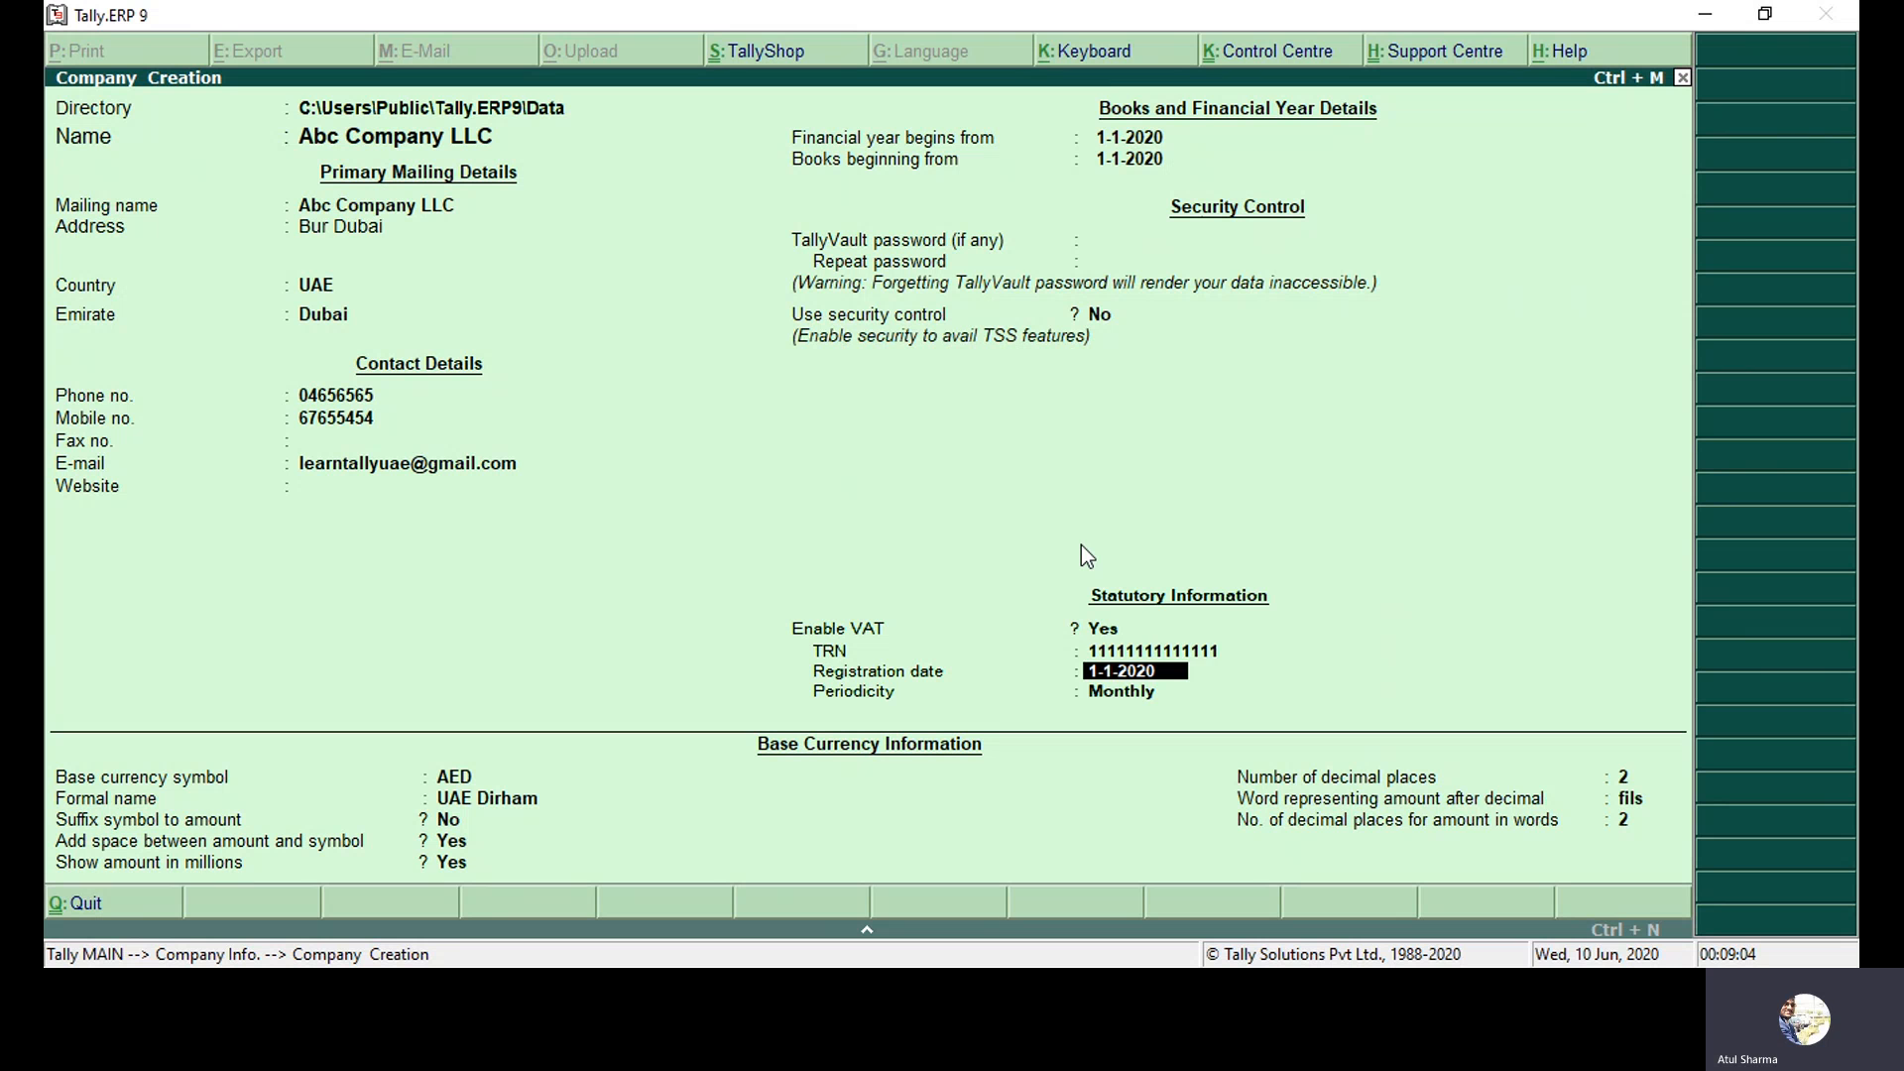
key(BackSpace)
text(111111111111111)
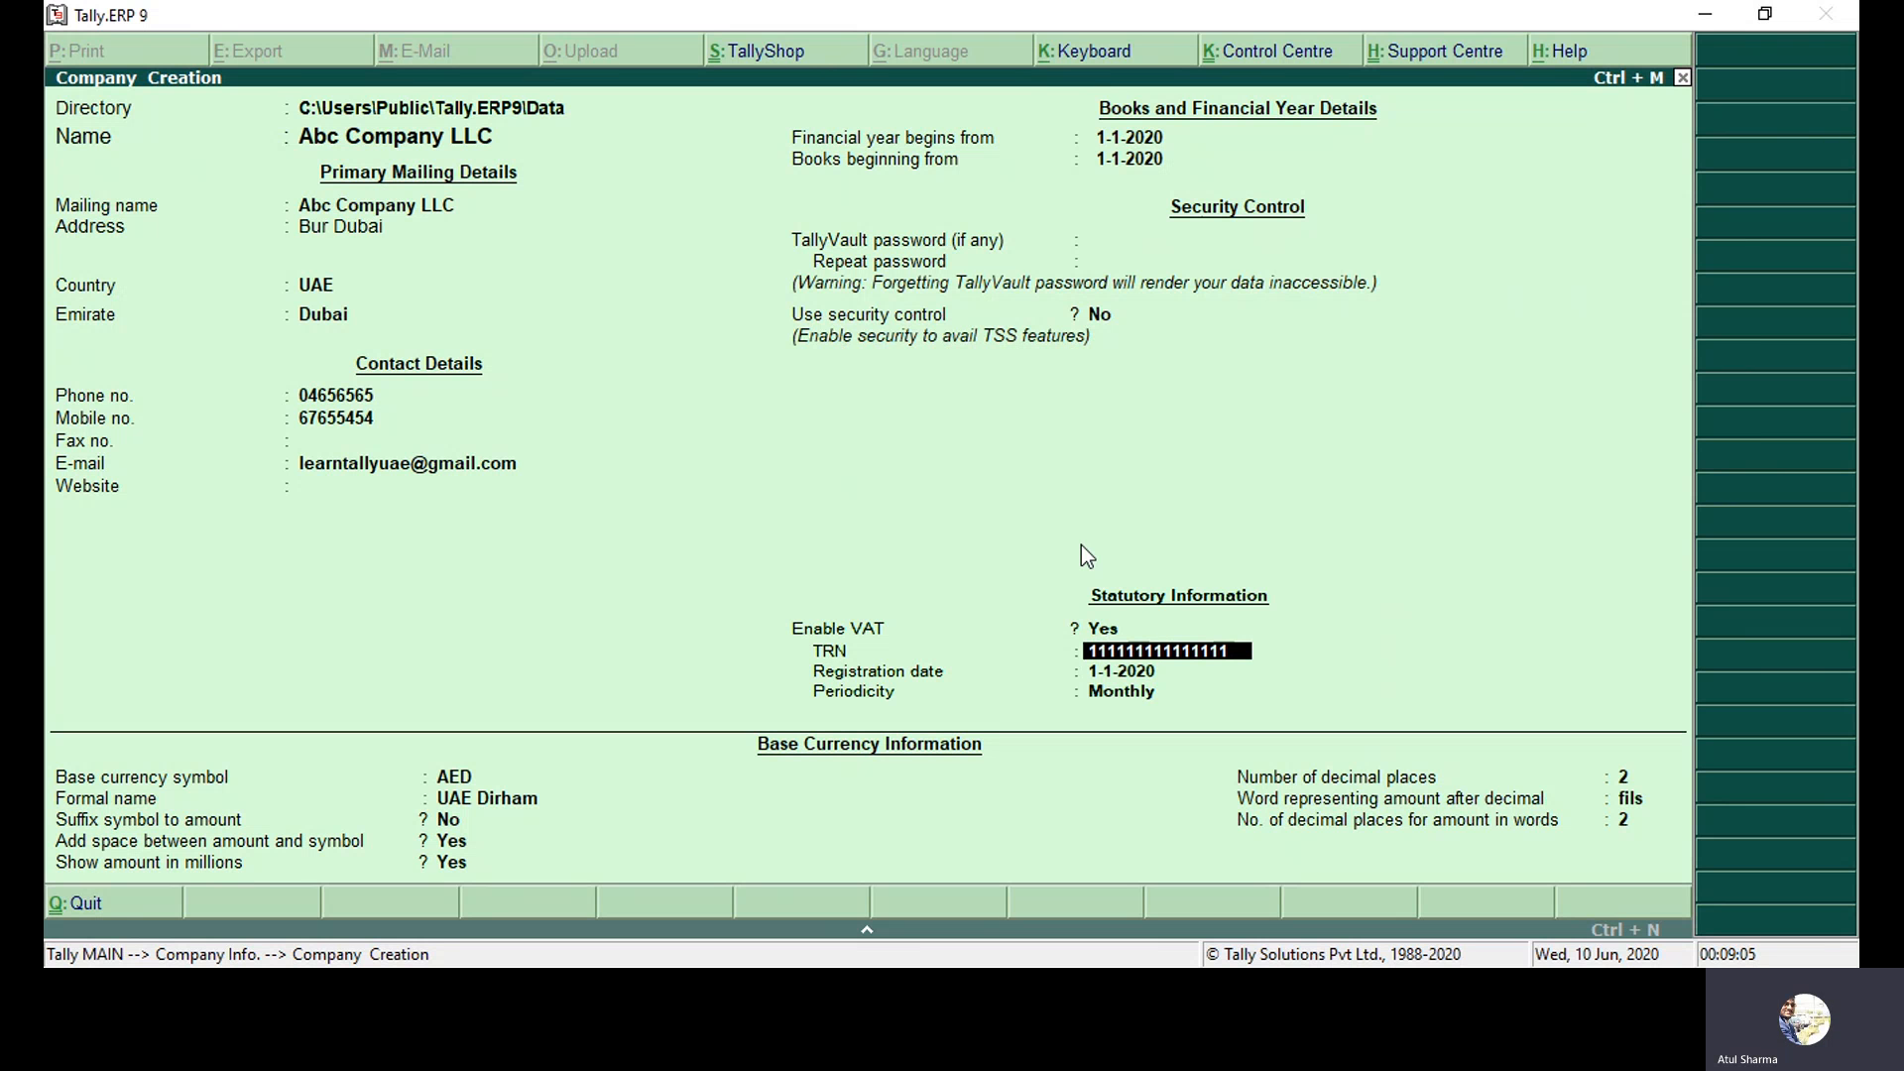
key(Return)
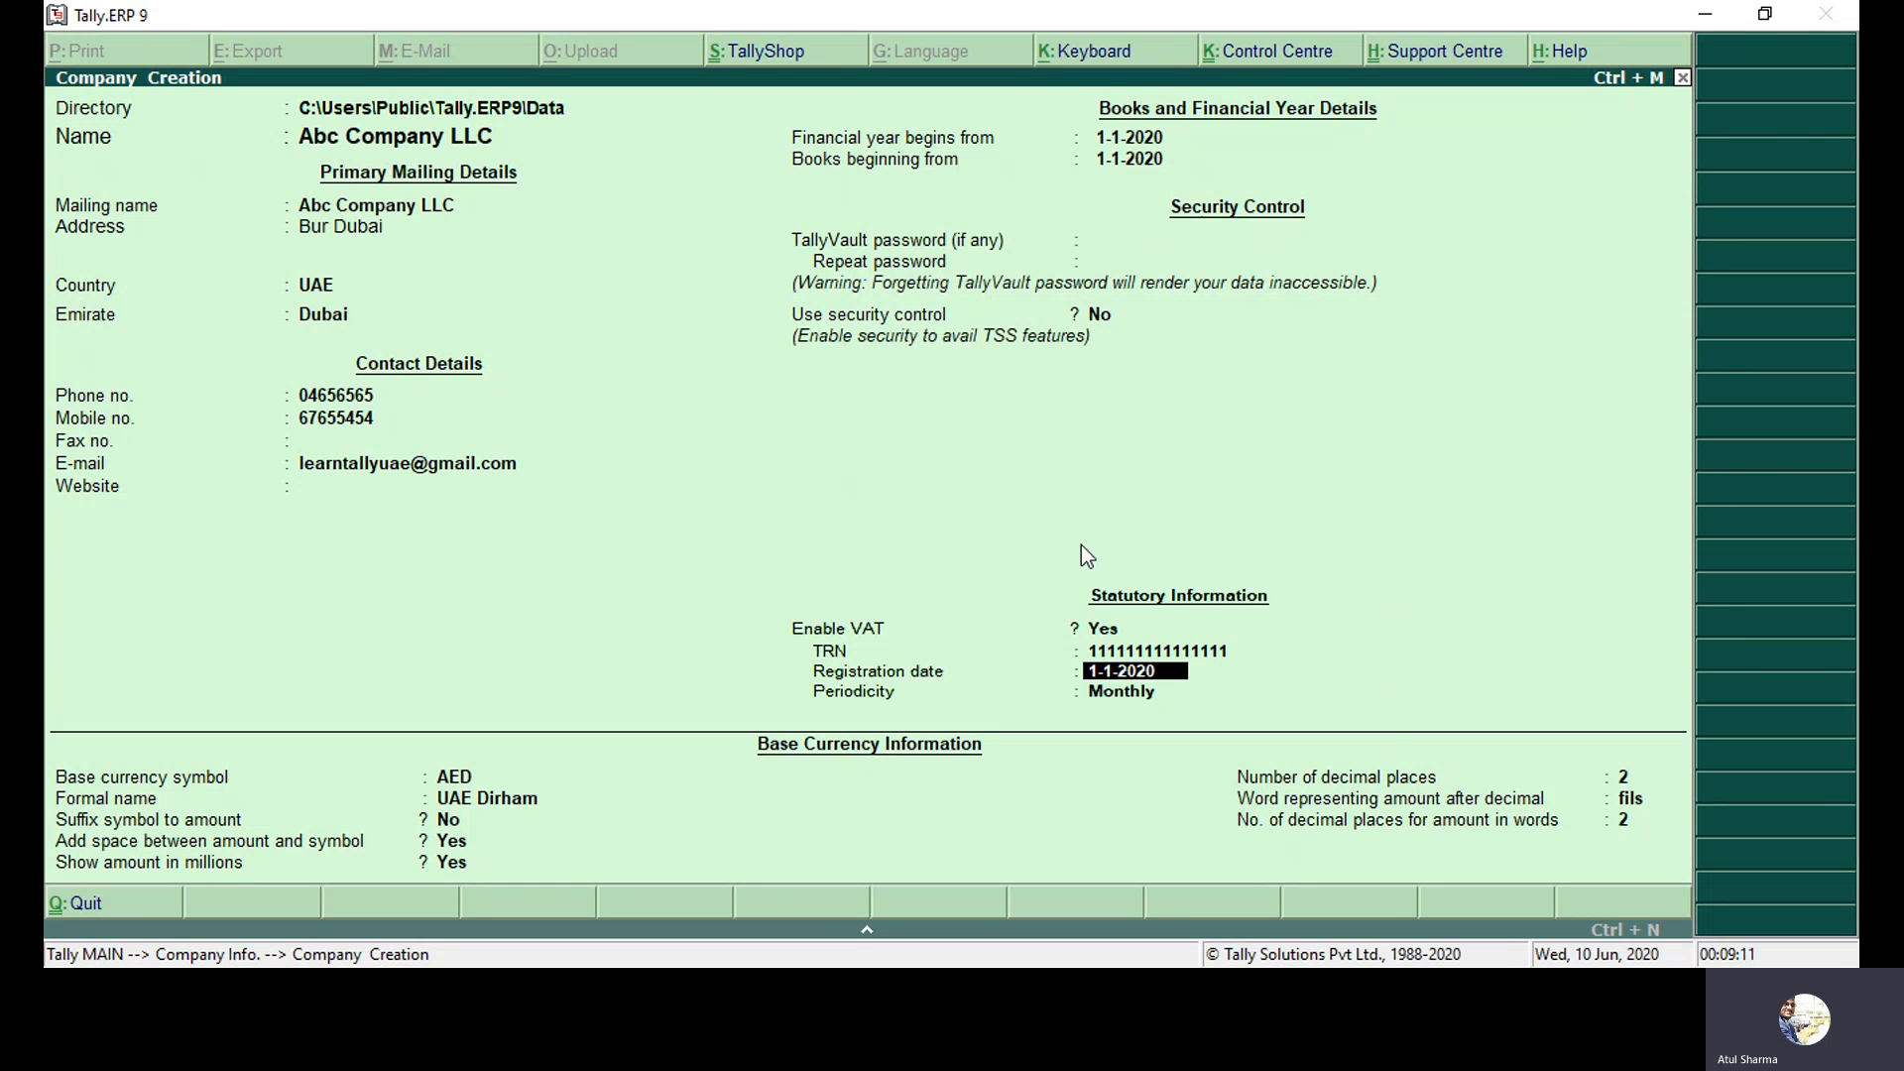
Change VAT periodicity from Monthly to Quarterly, with the first period starting 1-Jan-2020.
key(Return)
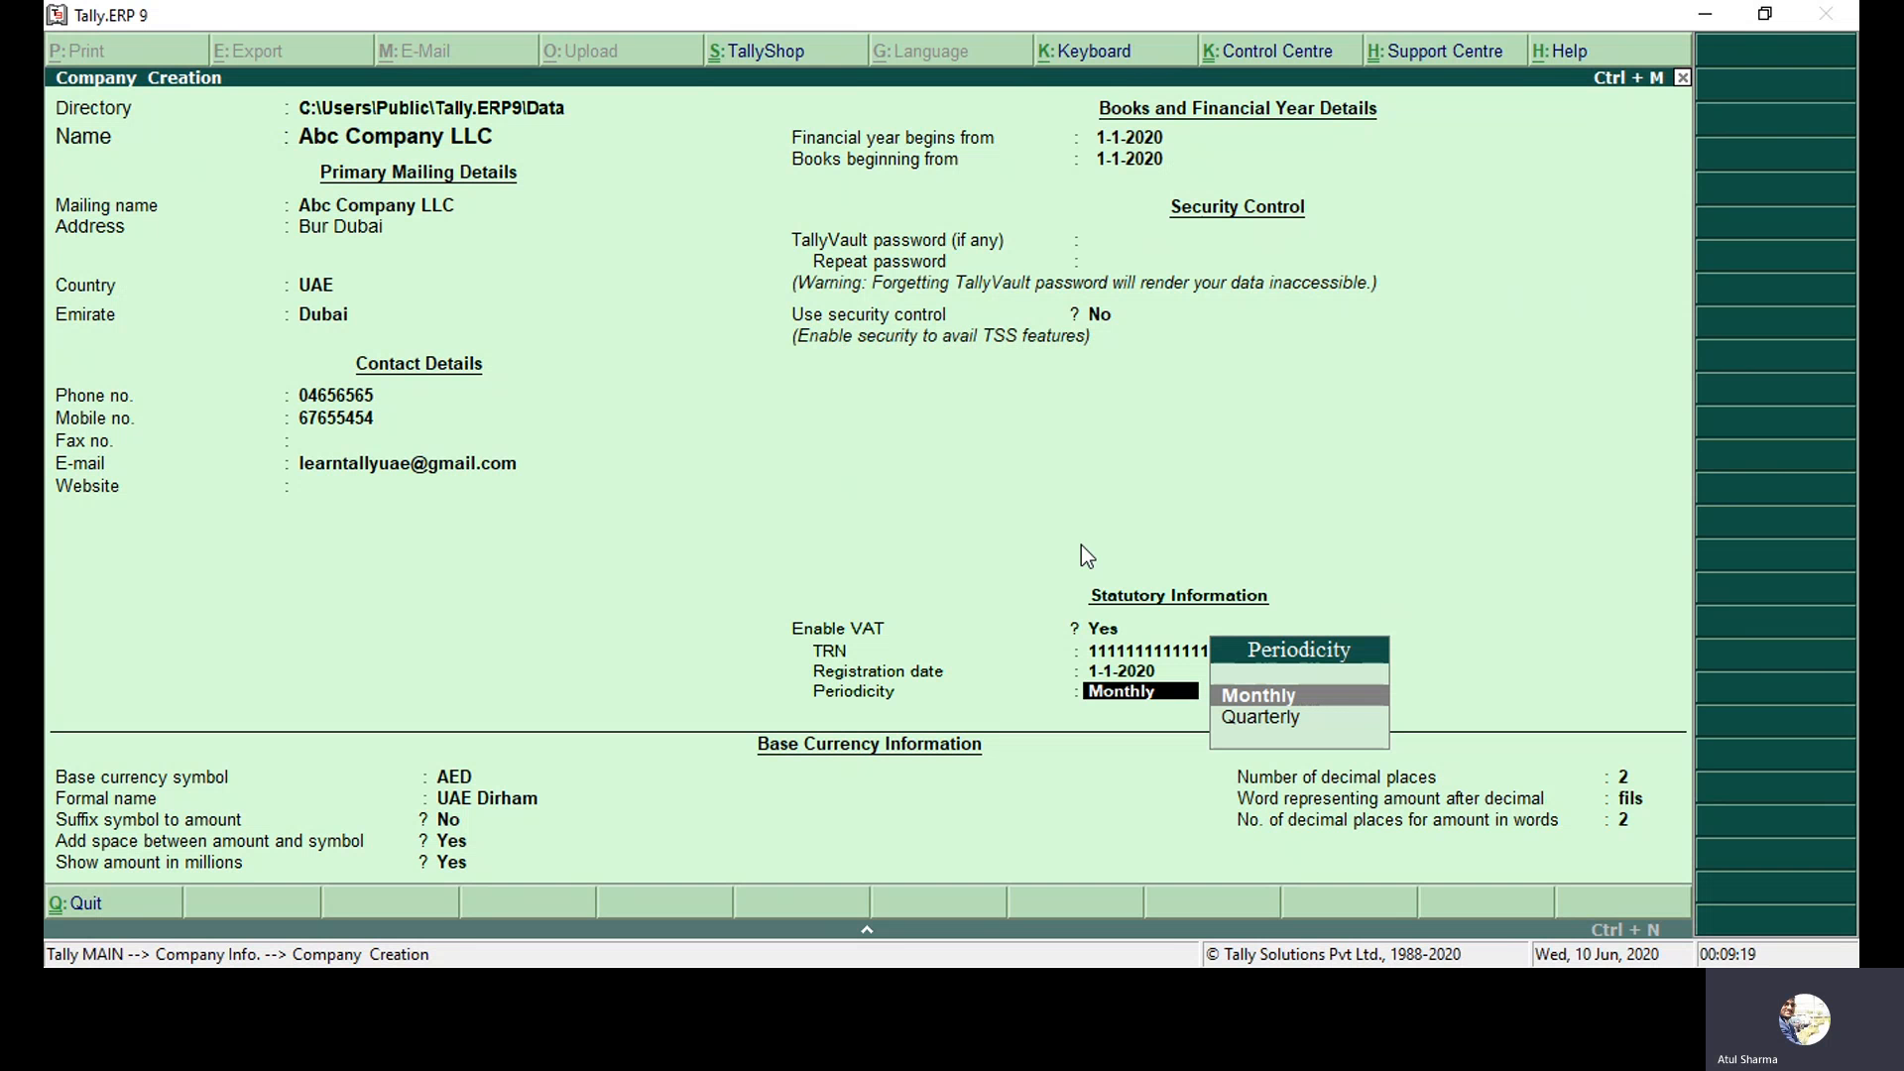
key(Down)
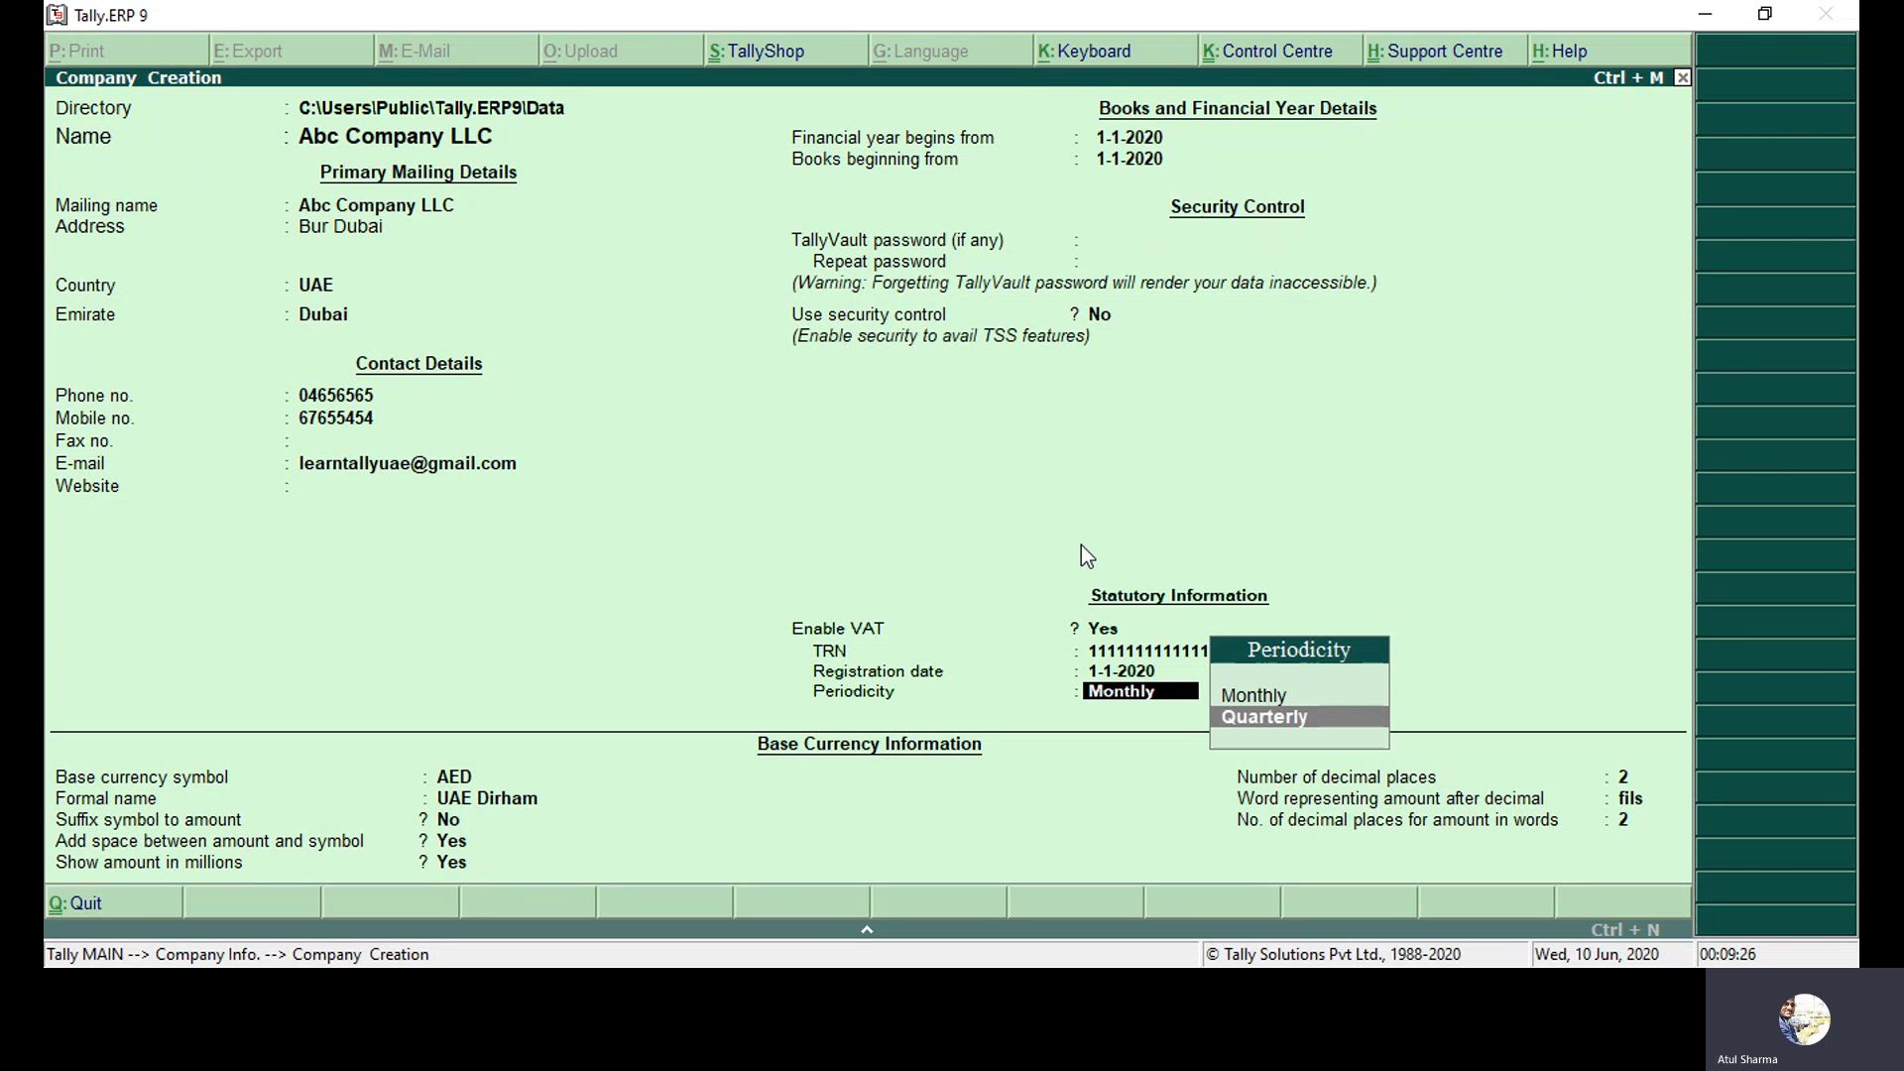
key(Return)
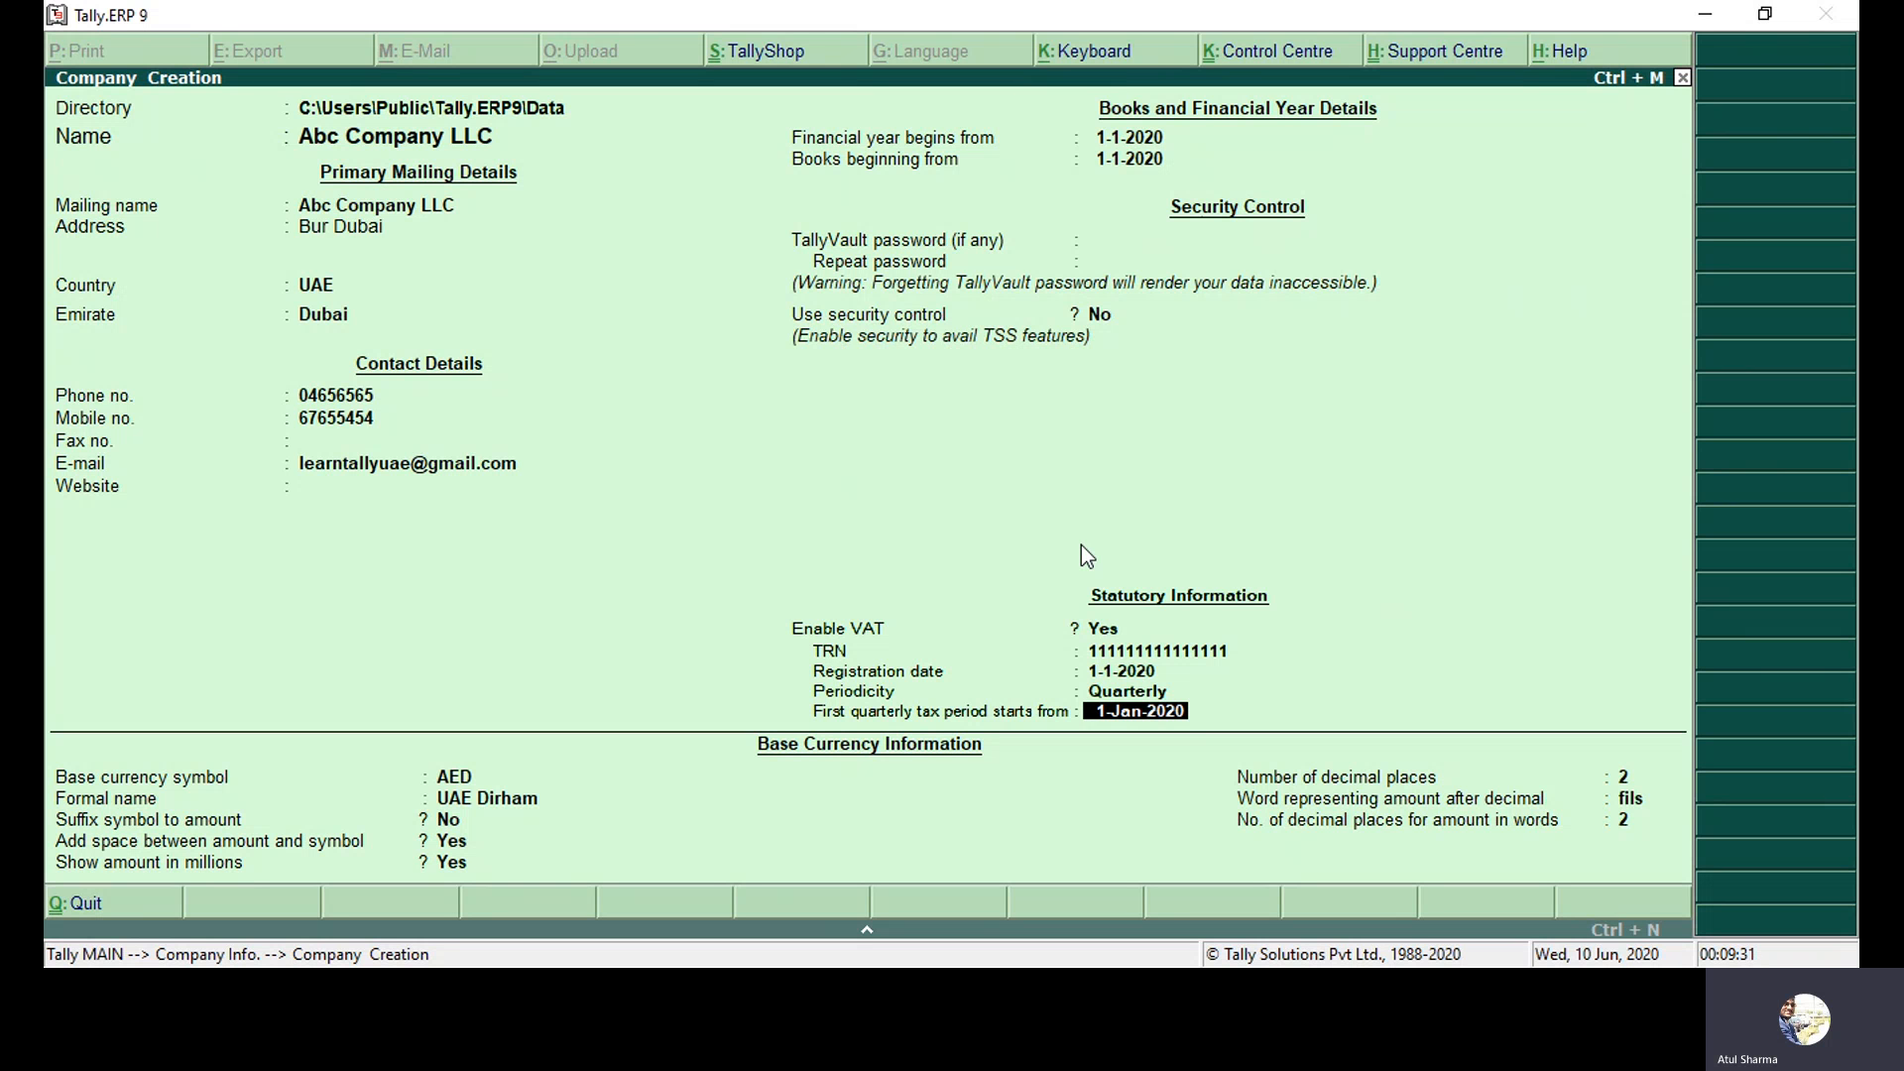
key(Return)
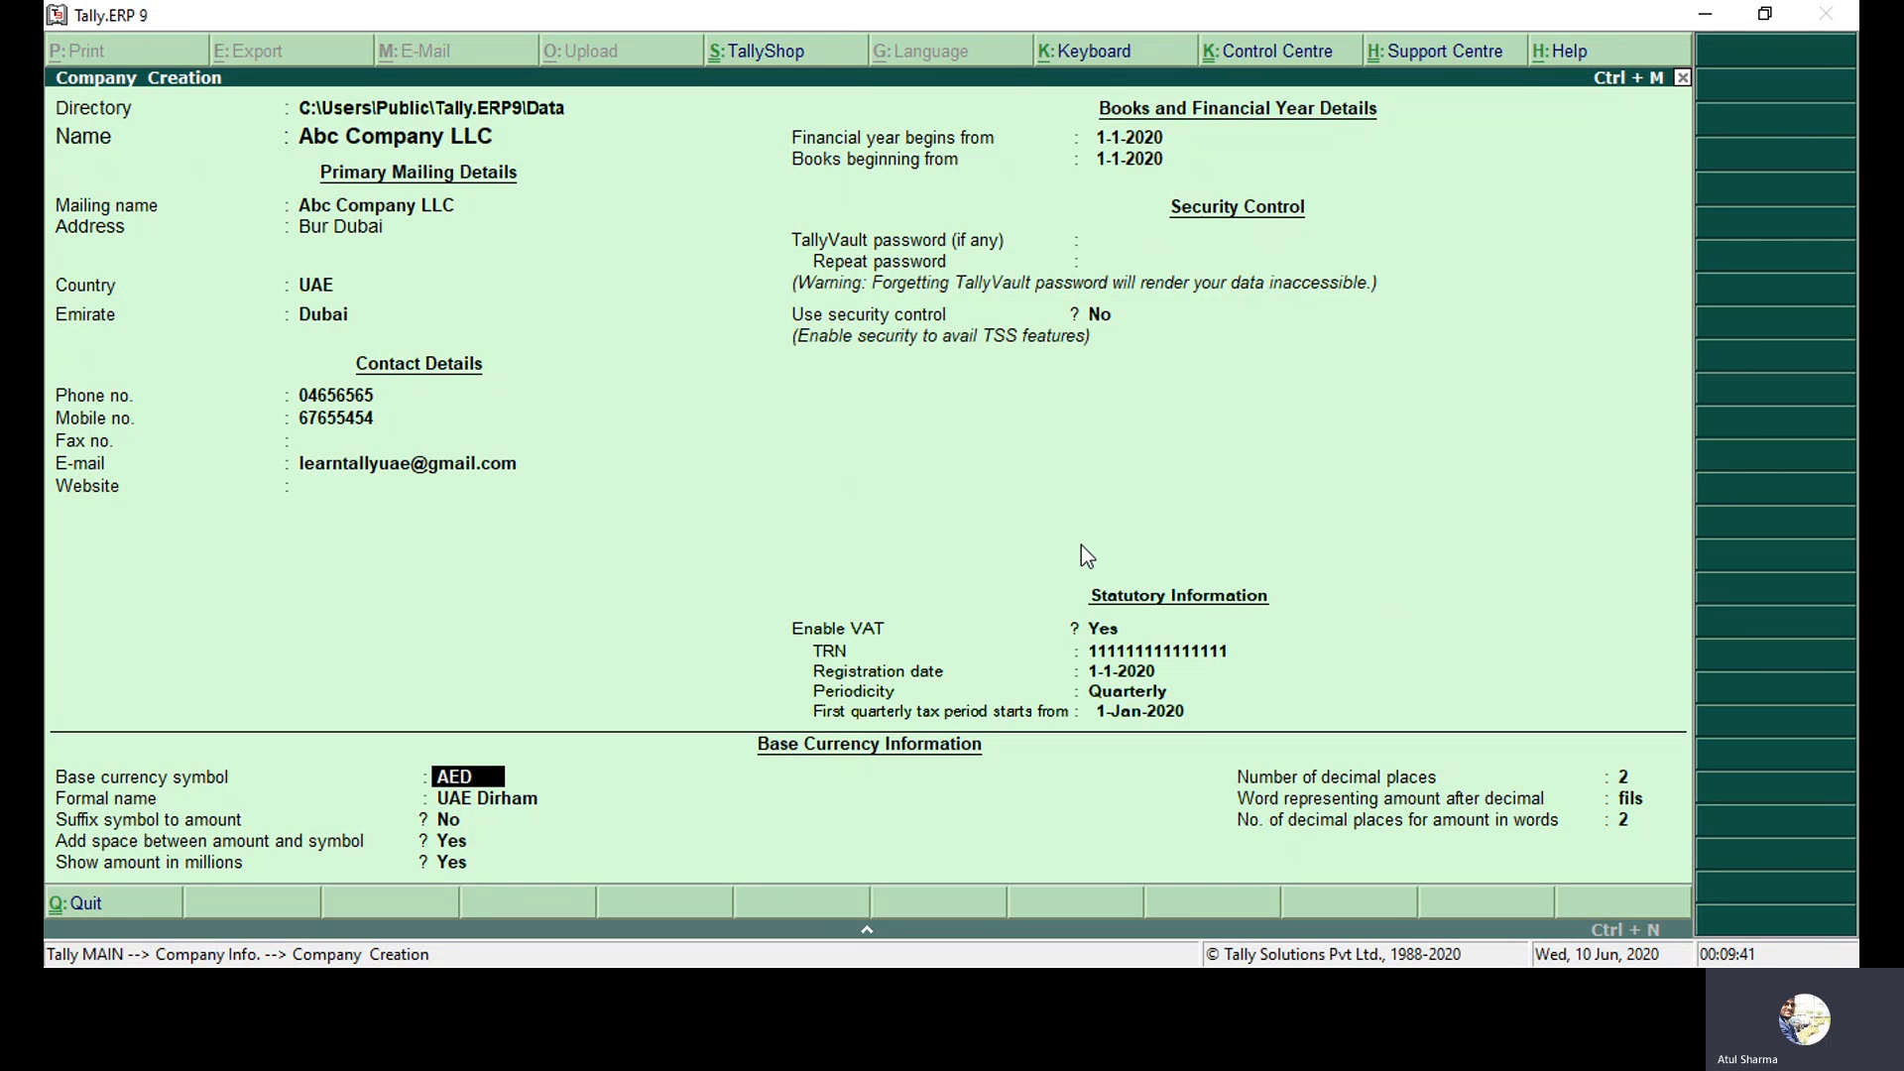
Keep base currency AED, formal name UAE Dirham, 2 decimal places and fractional unit fils.
key(Return)
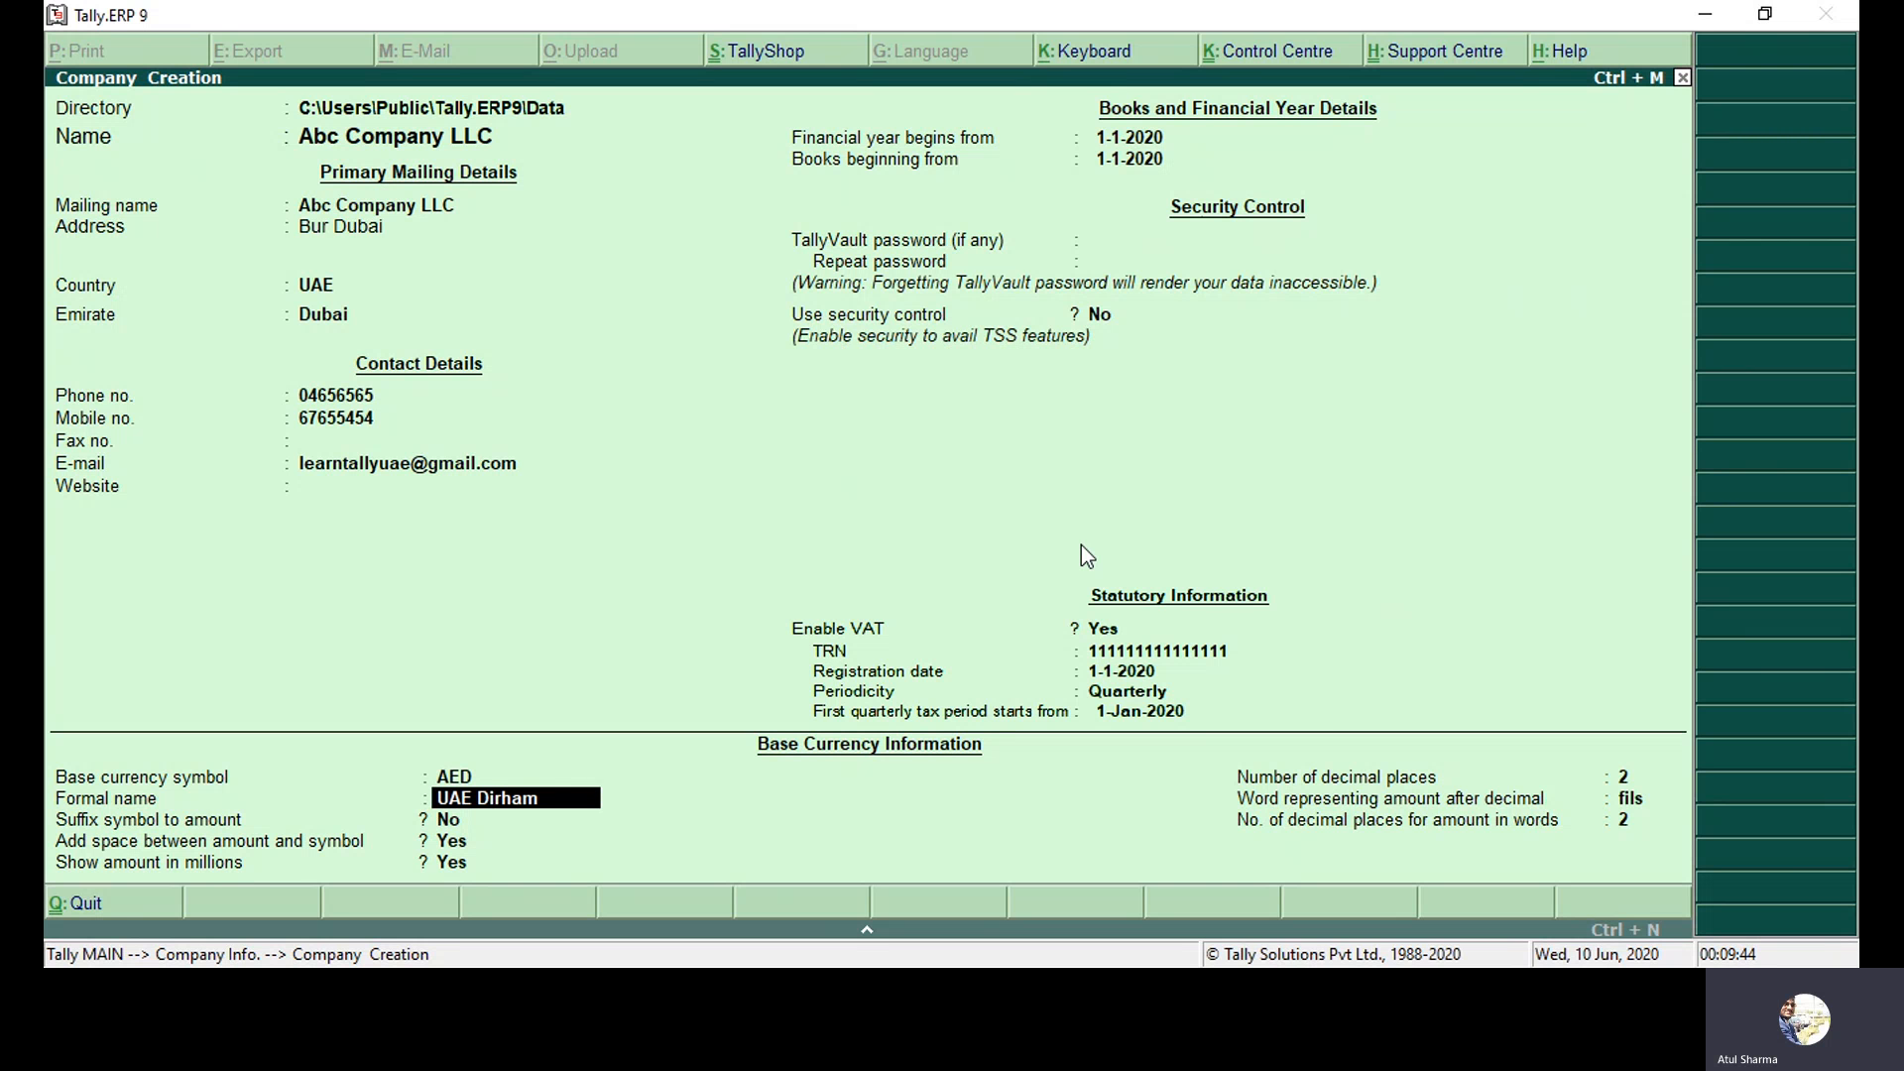
key(Up)
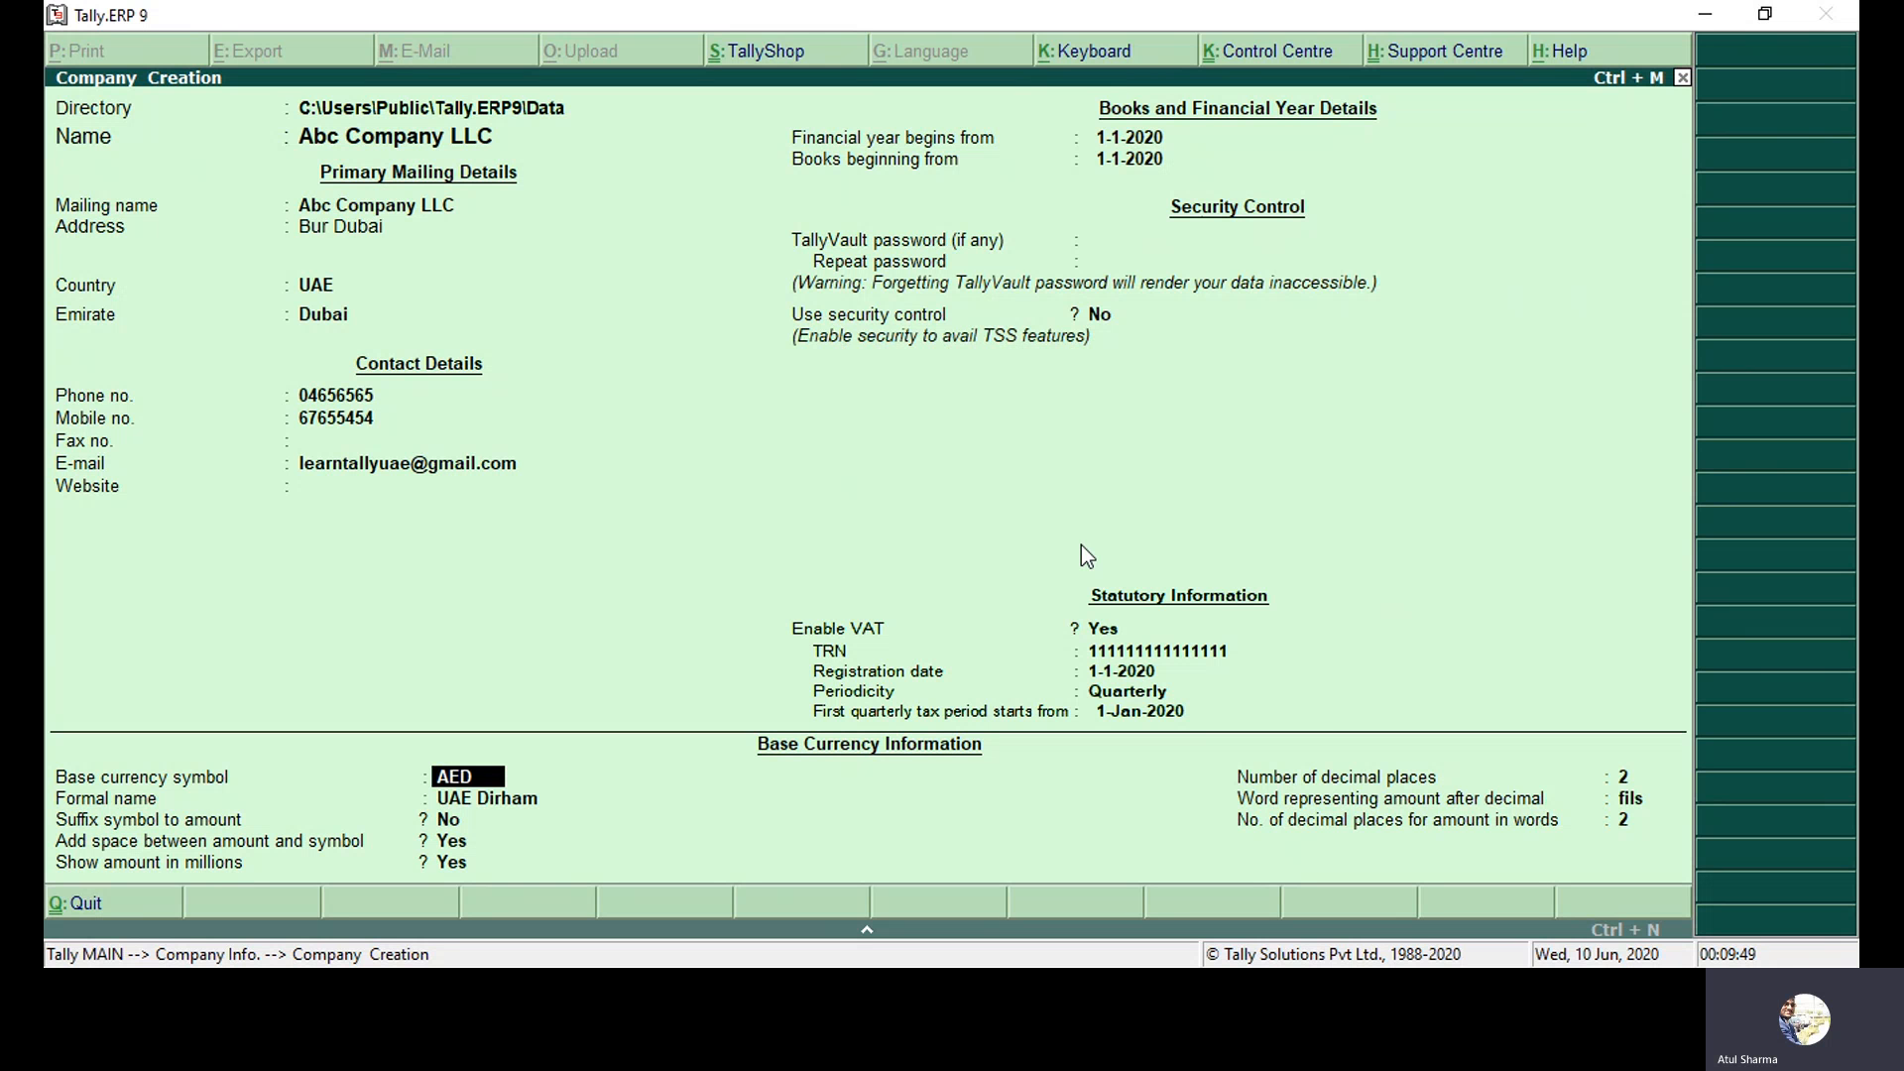
key(Return)
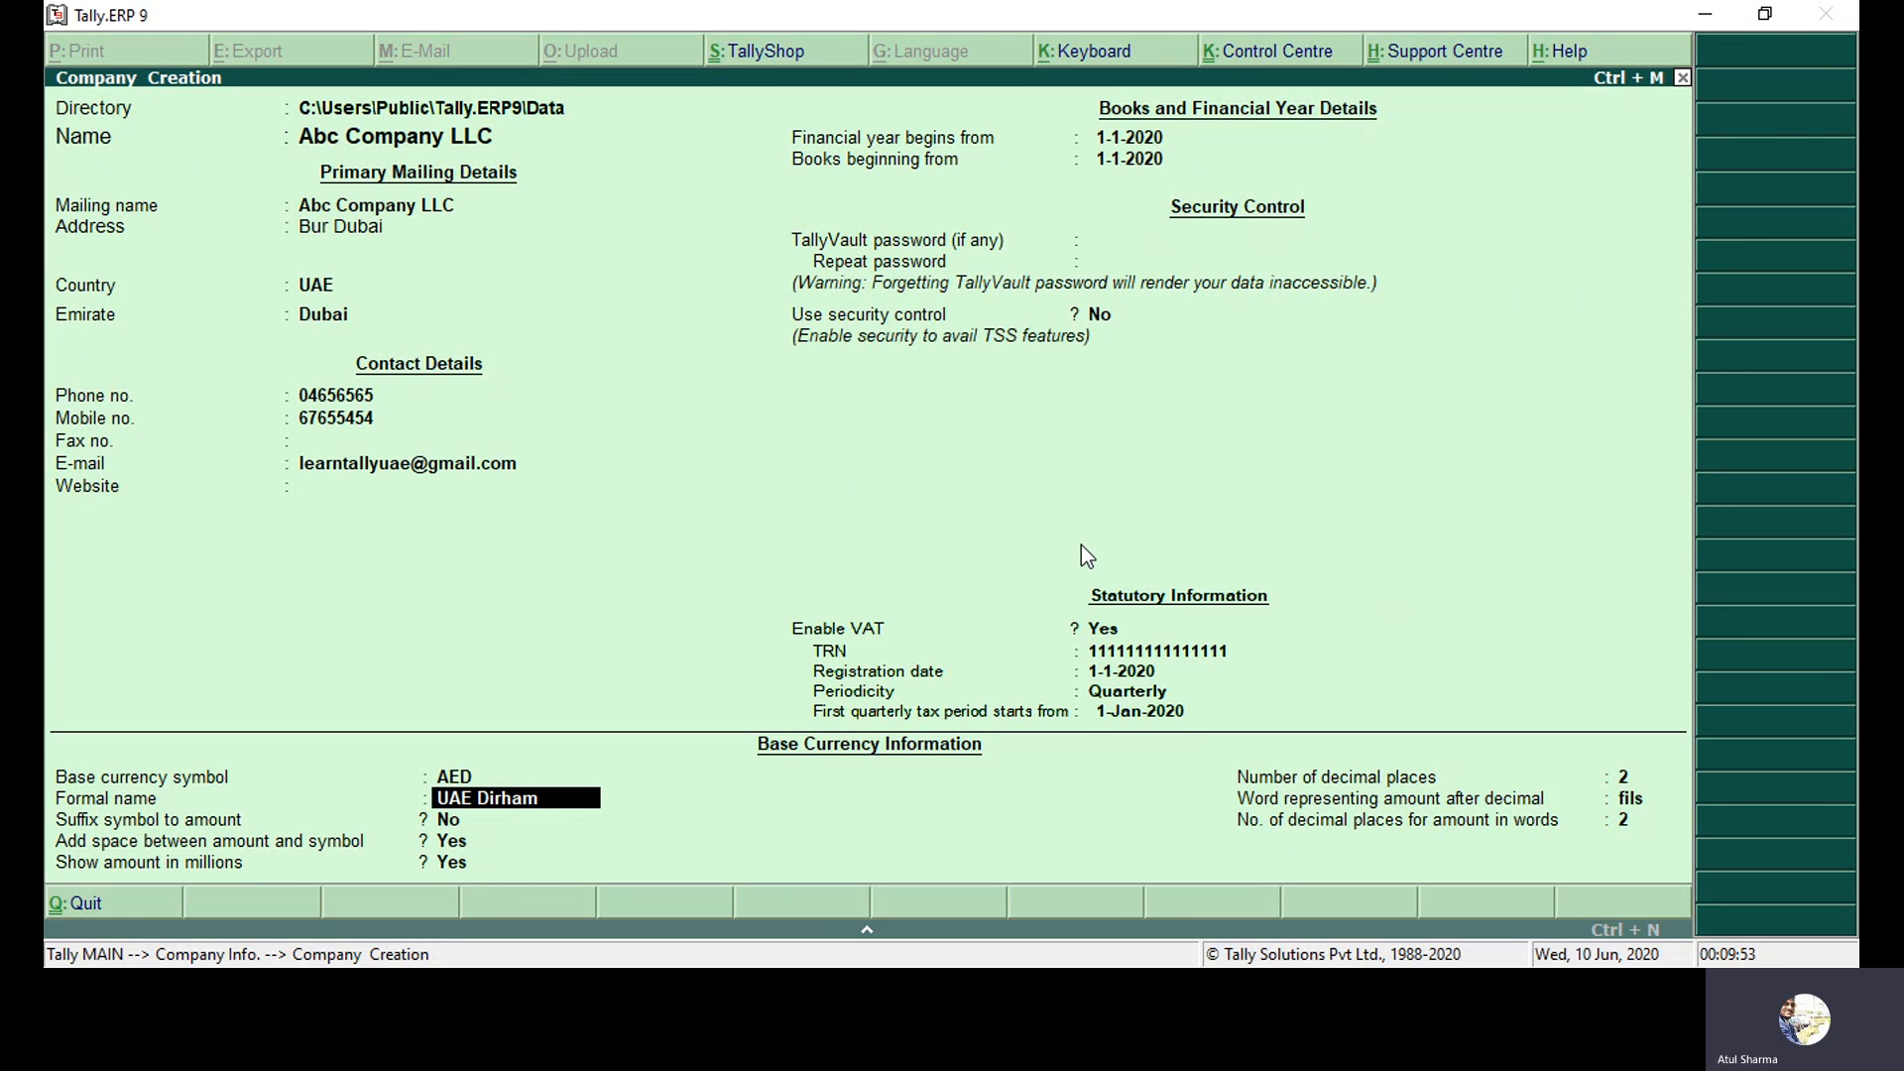
key(Return)
key(Return)
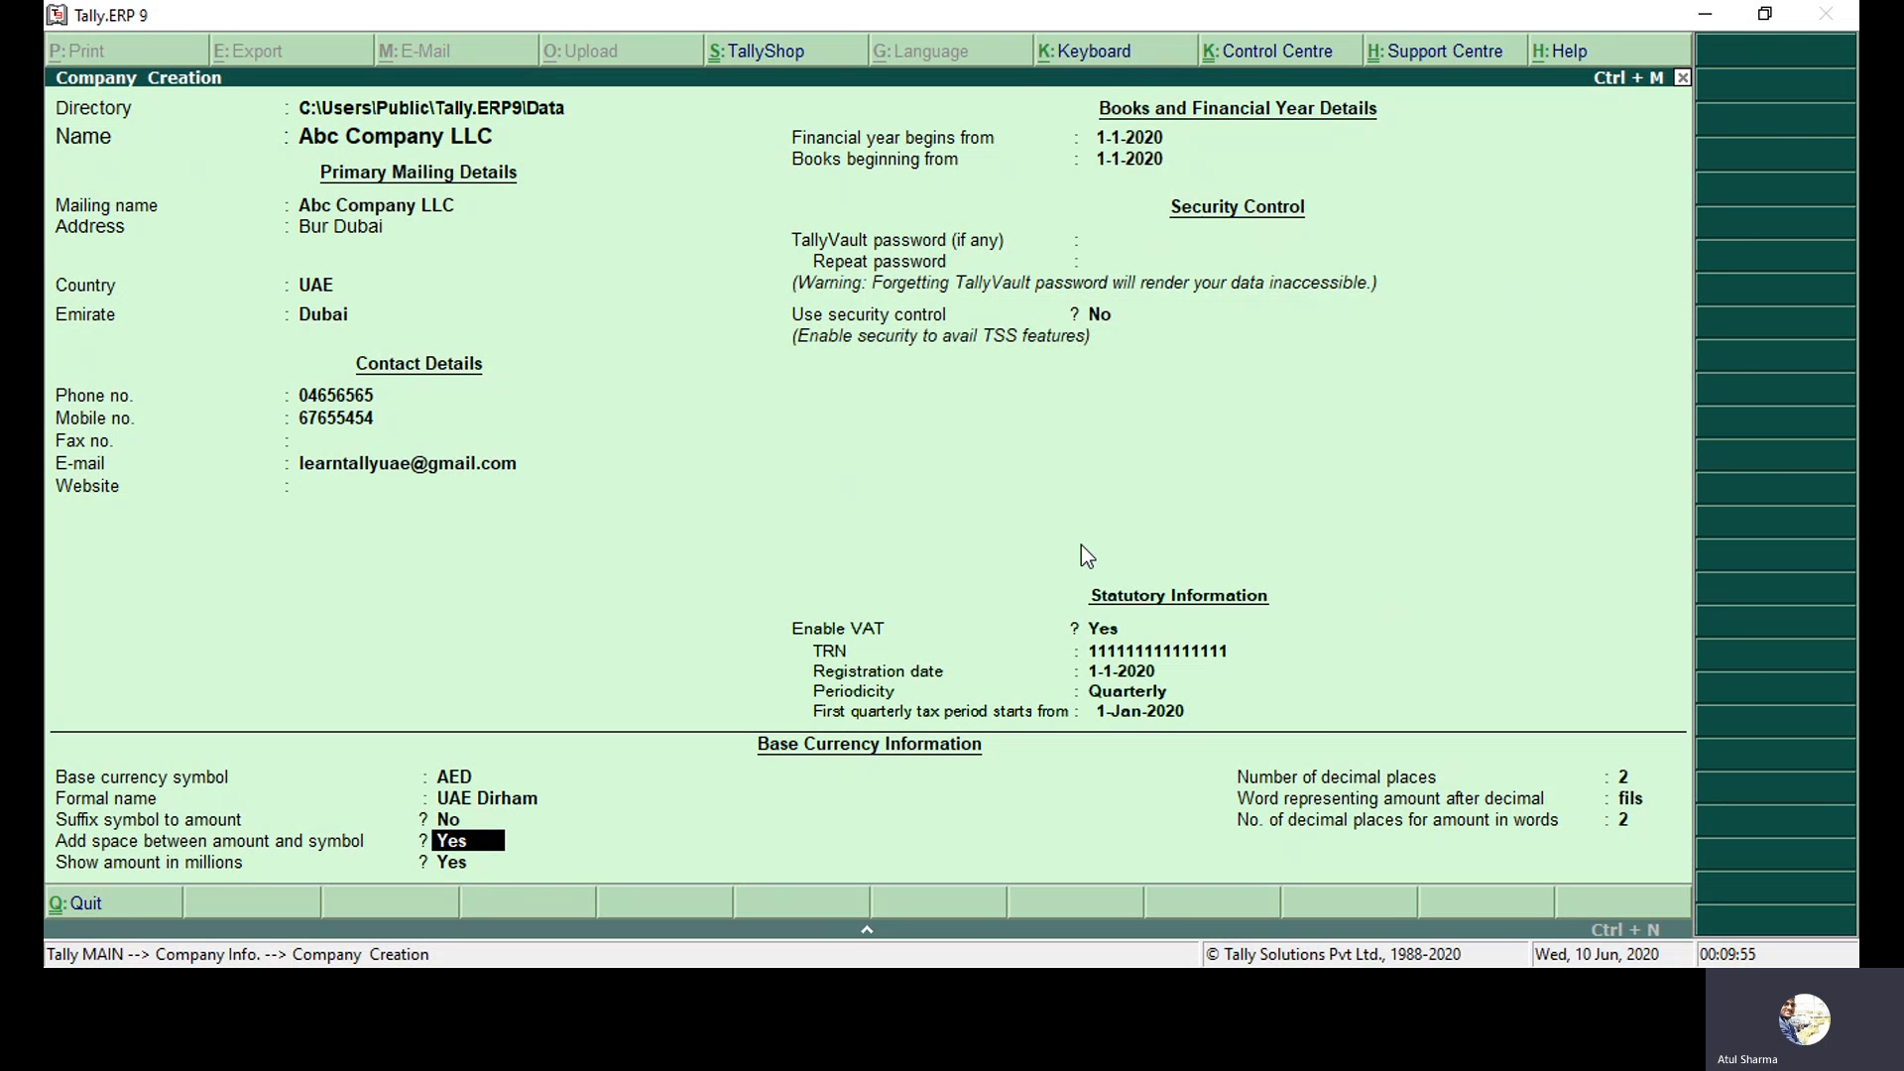
key(Return)
key(Return)
key(Return)
key(Return)
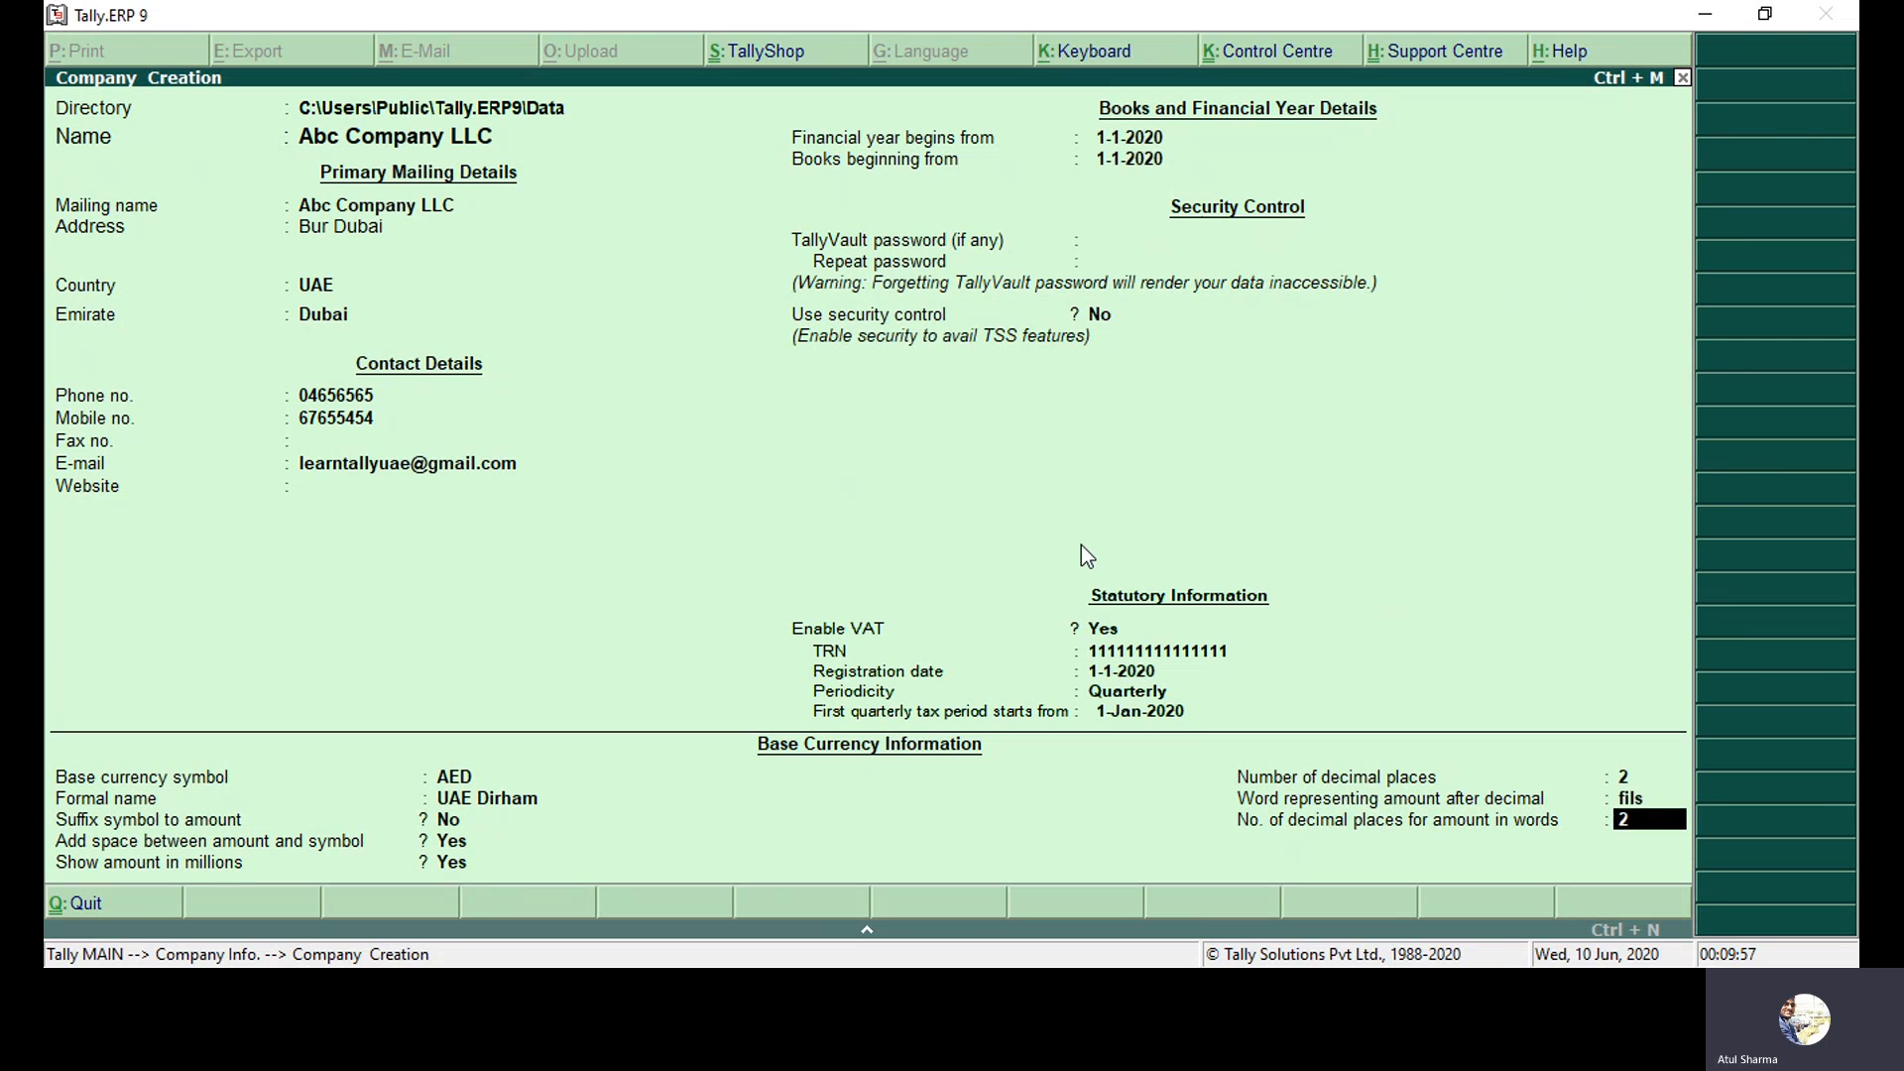
key(BackSpace)
key(BackSpace)
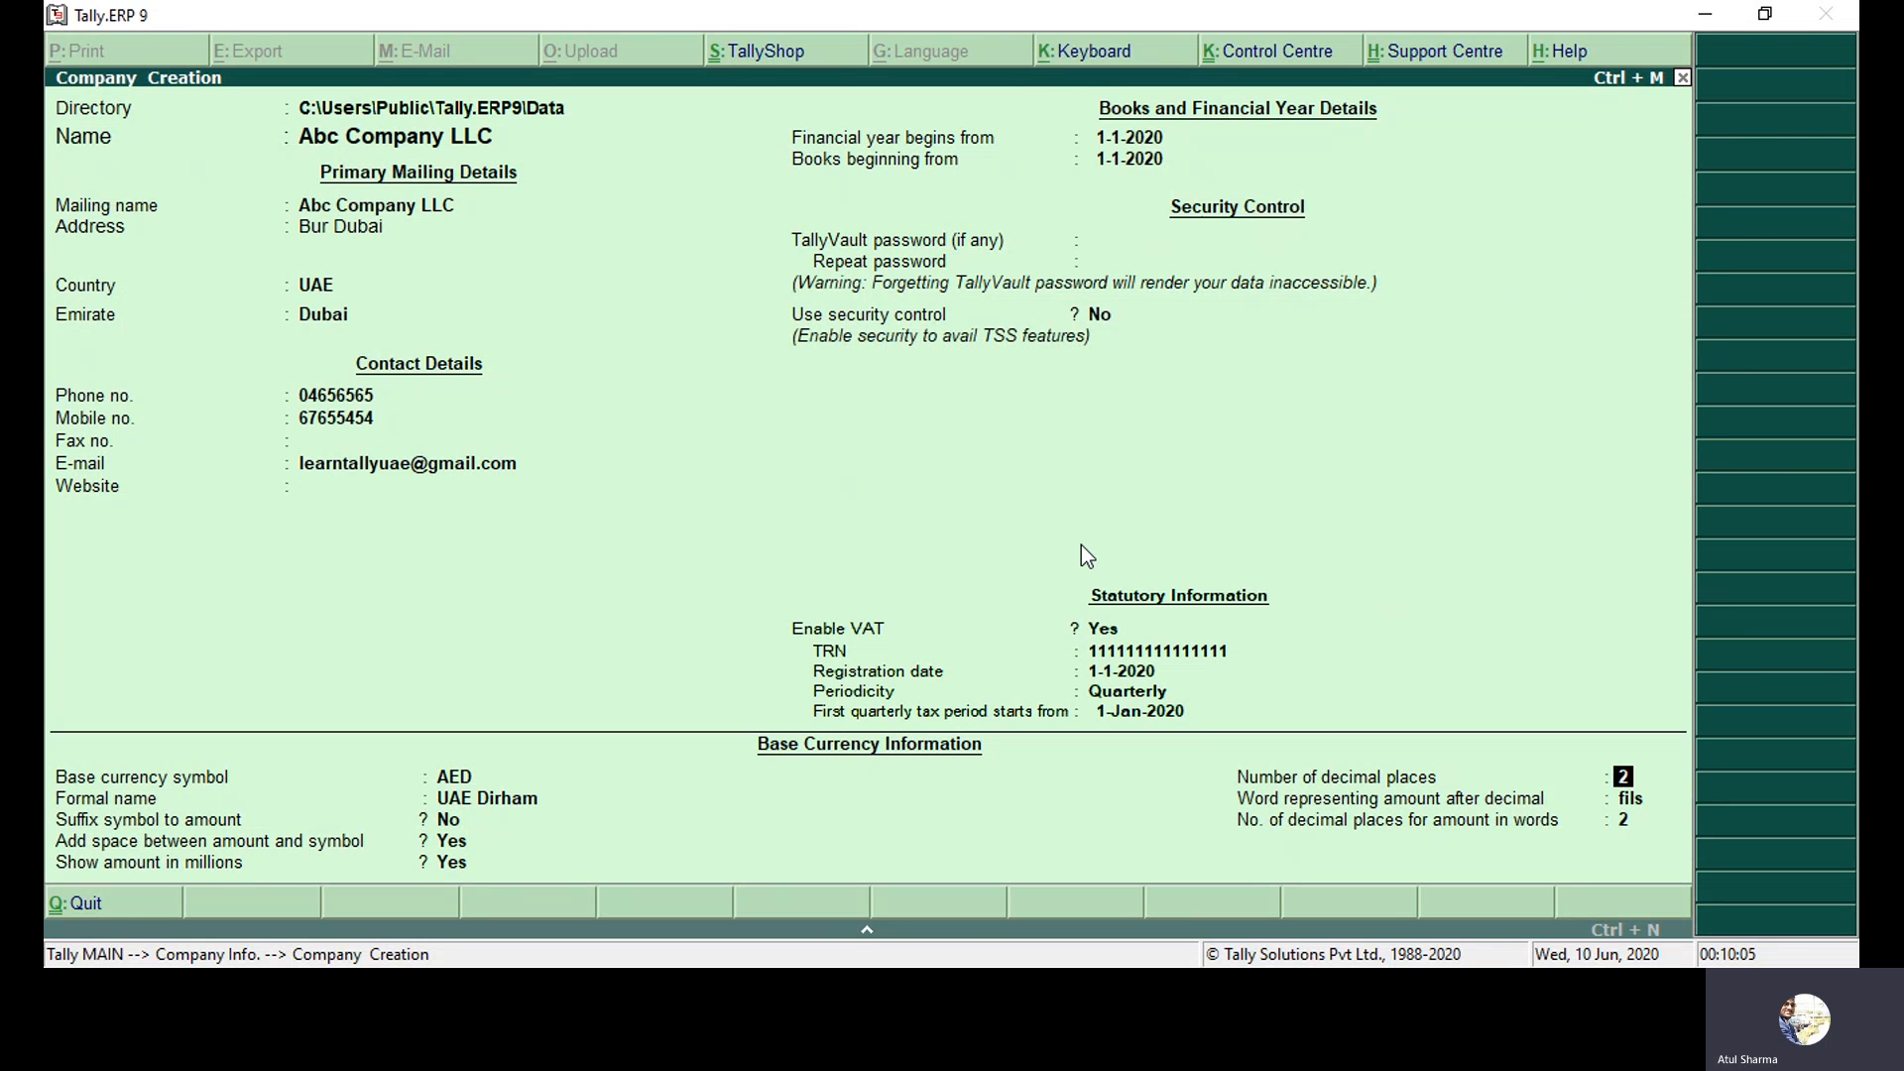
key(Return)
key(Return)
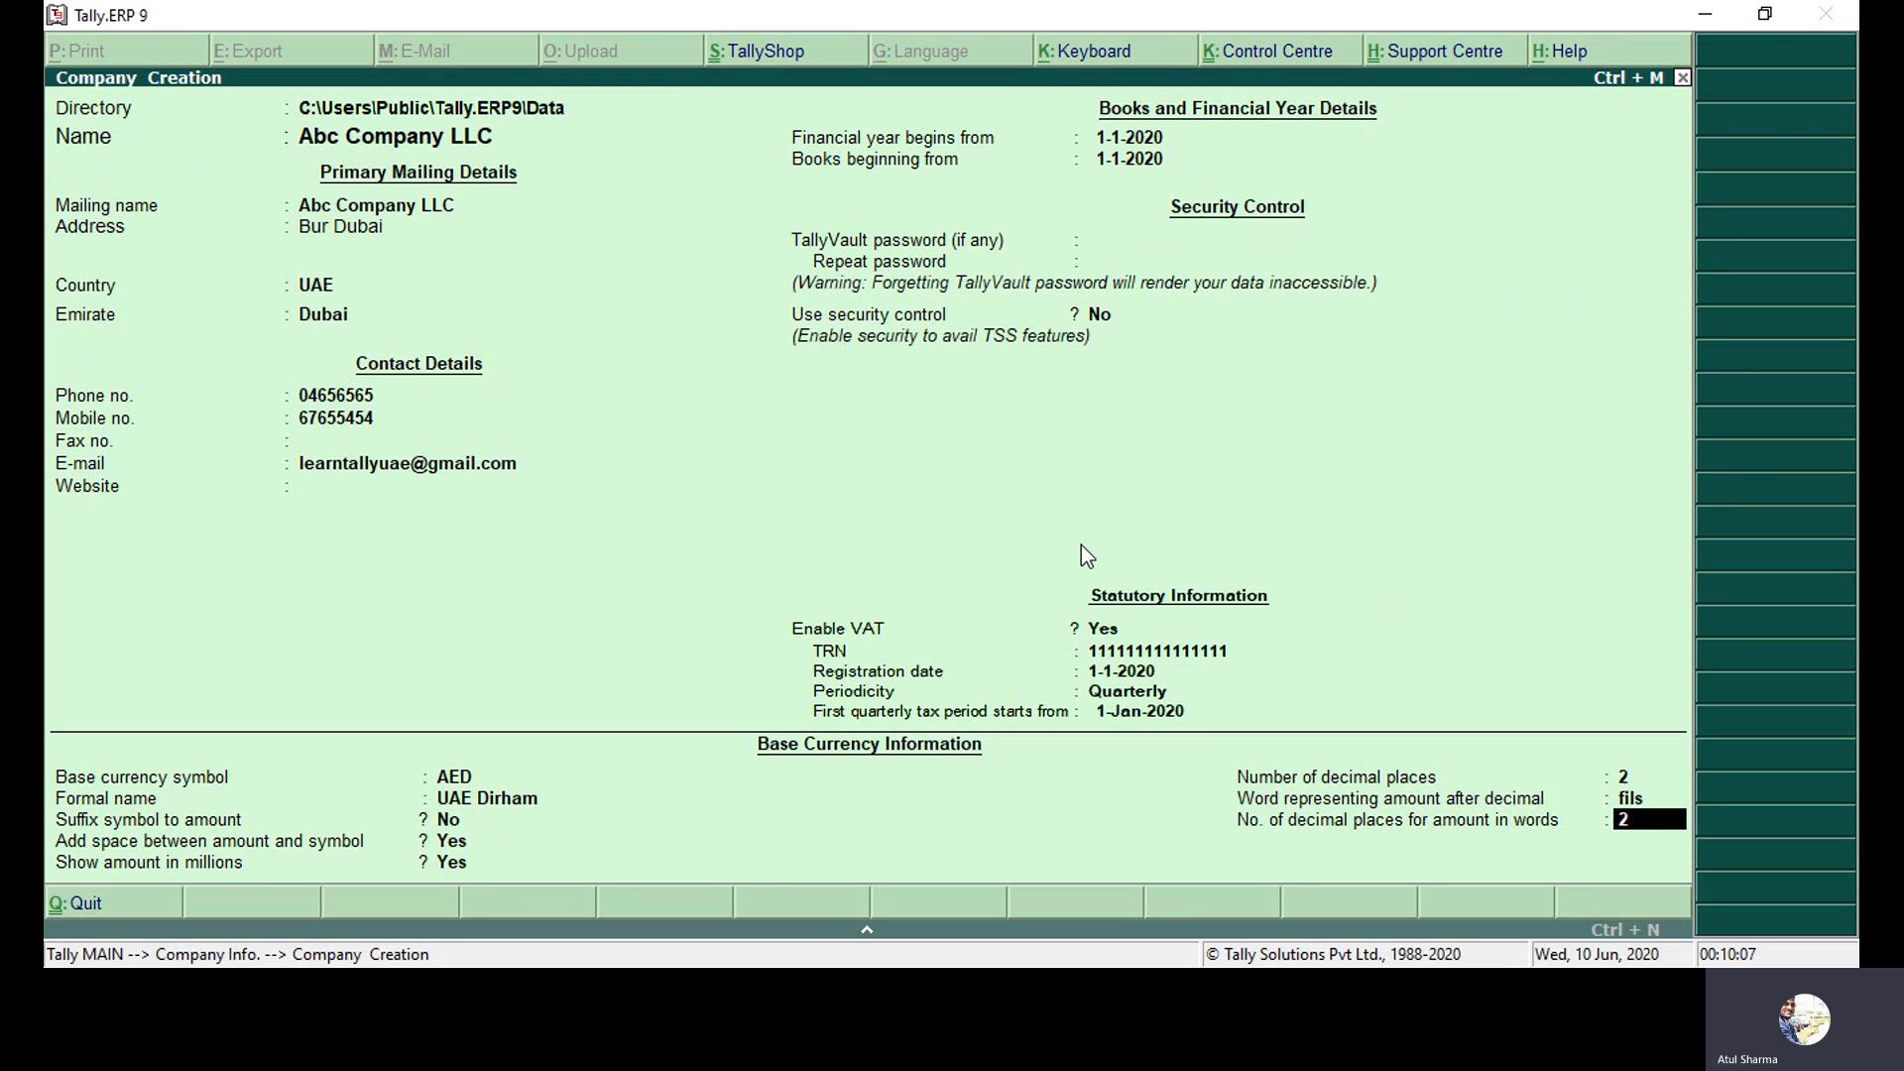
key(Return)
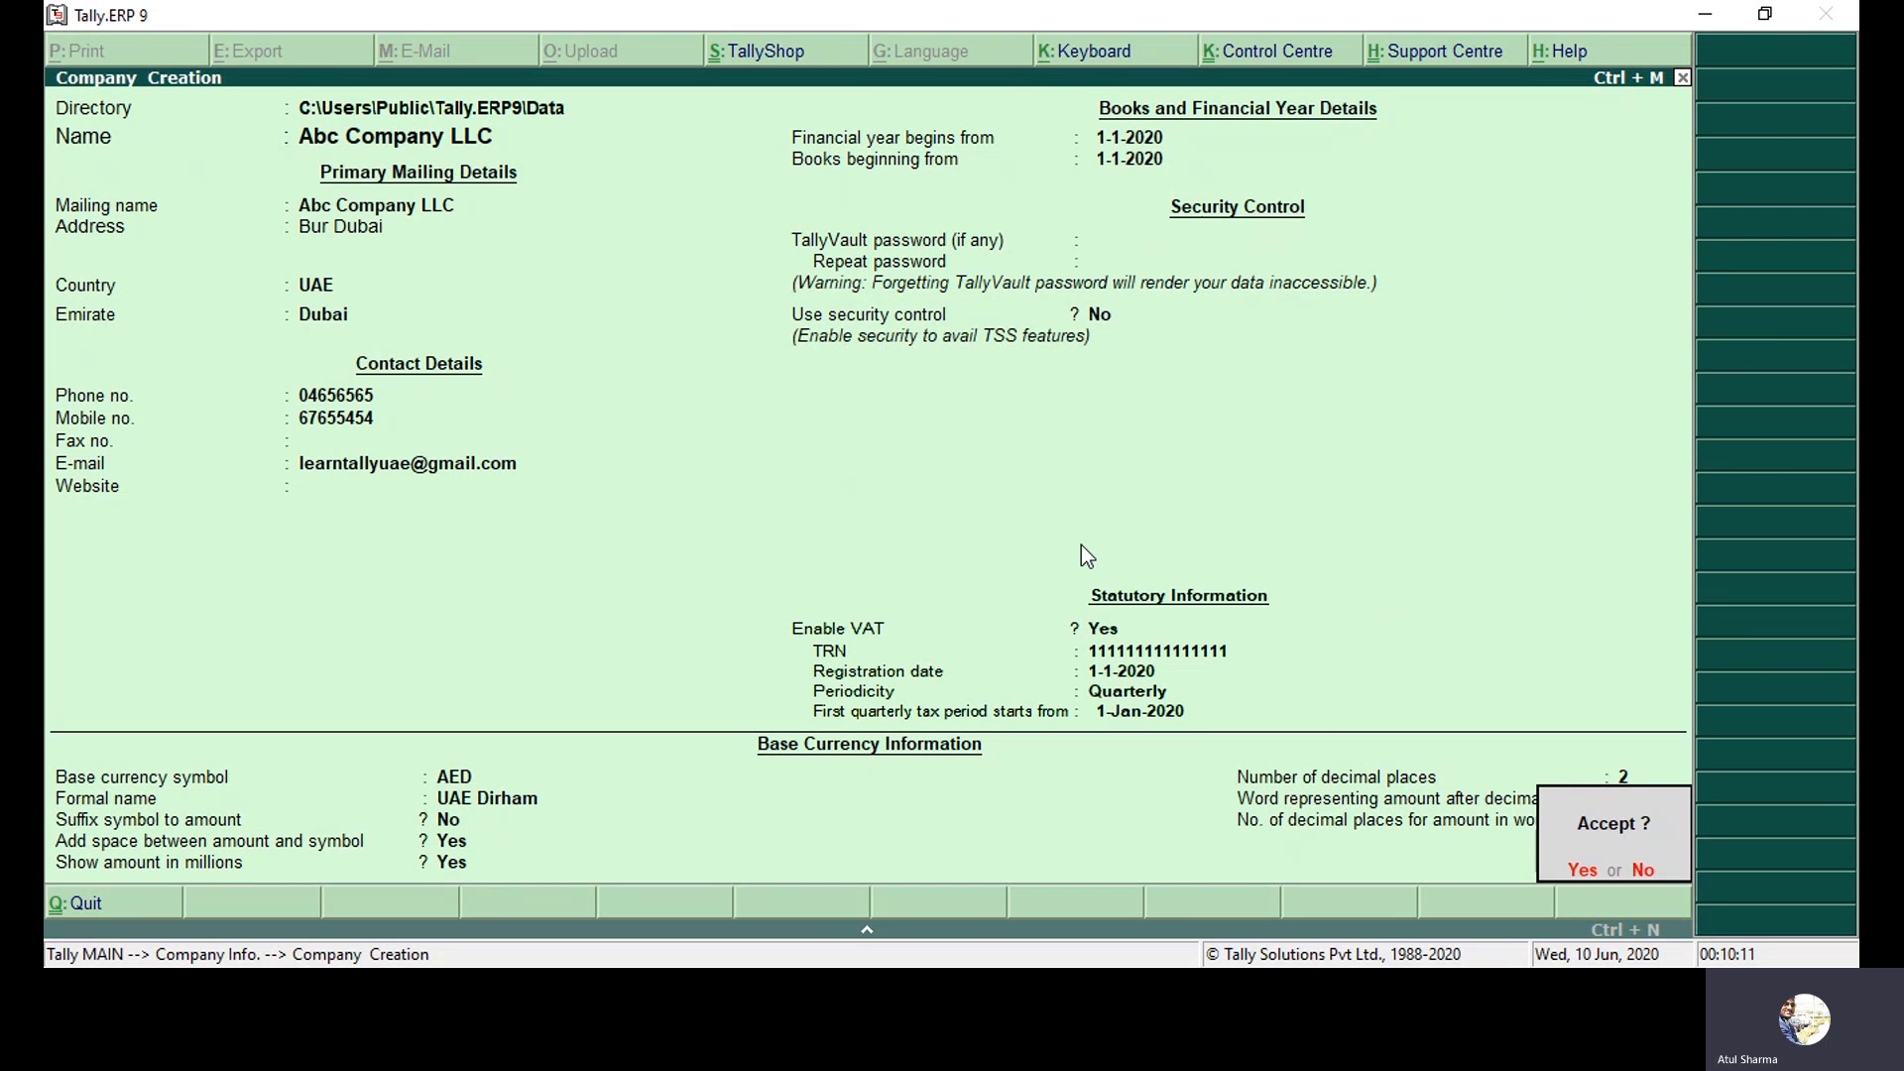
Accept the form to save Abc Company LLC.
key(Return)
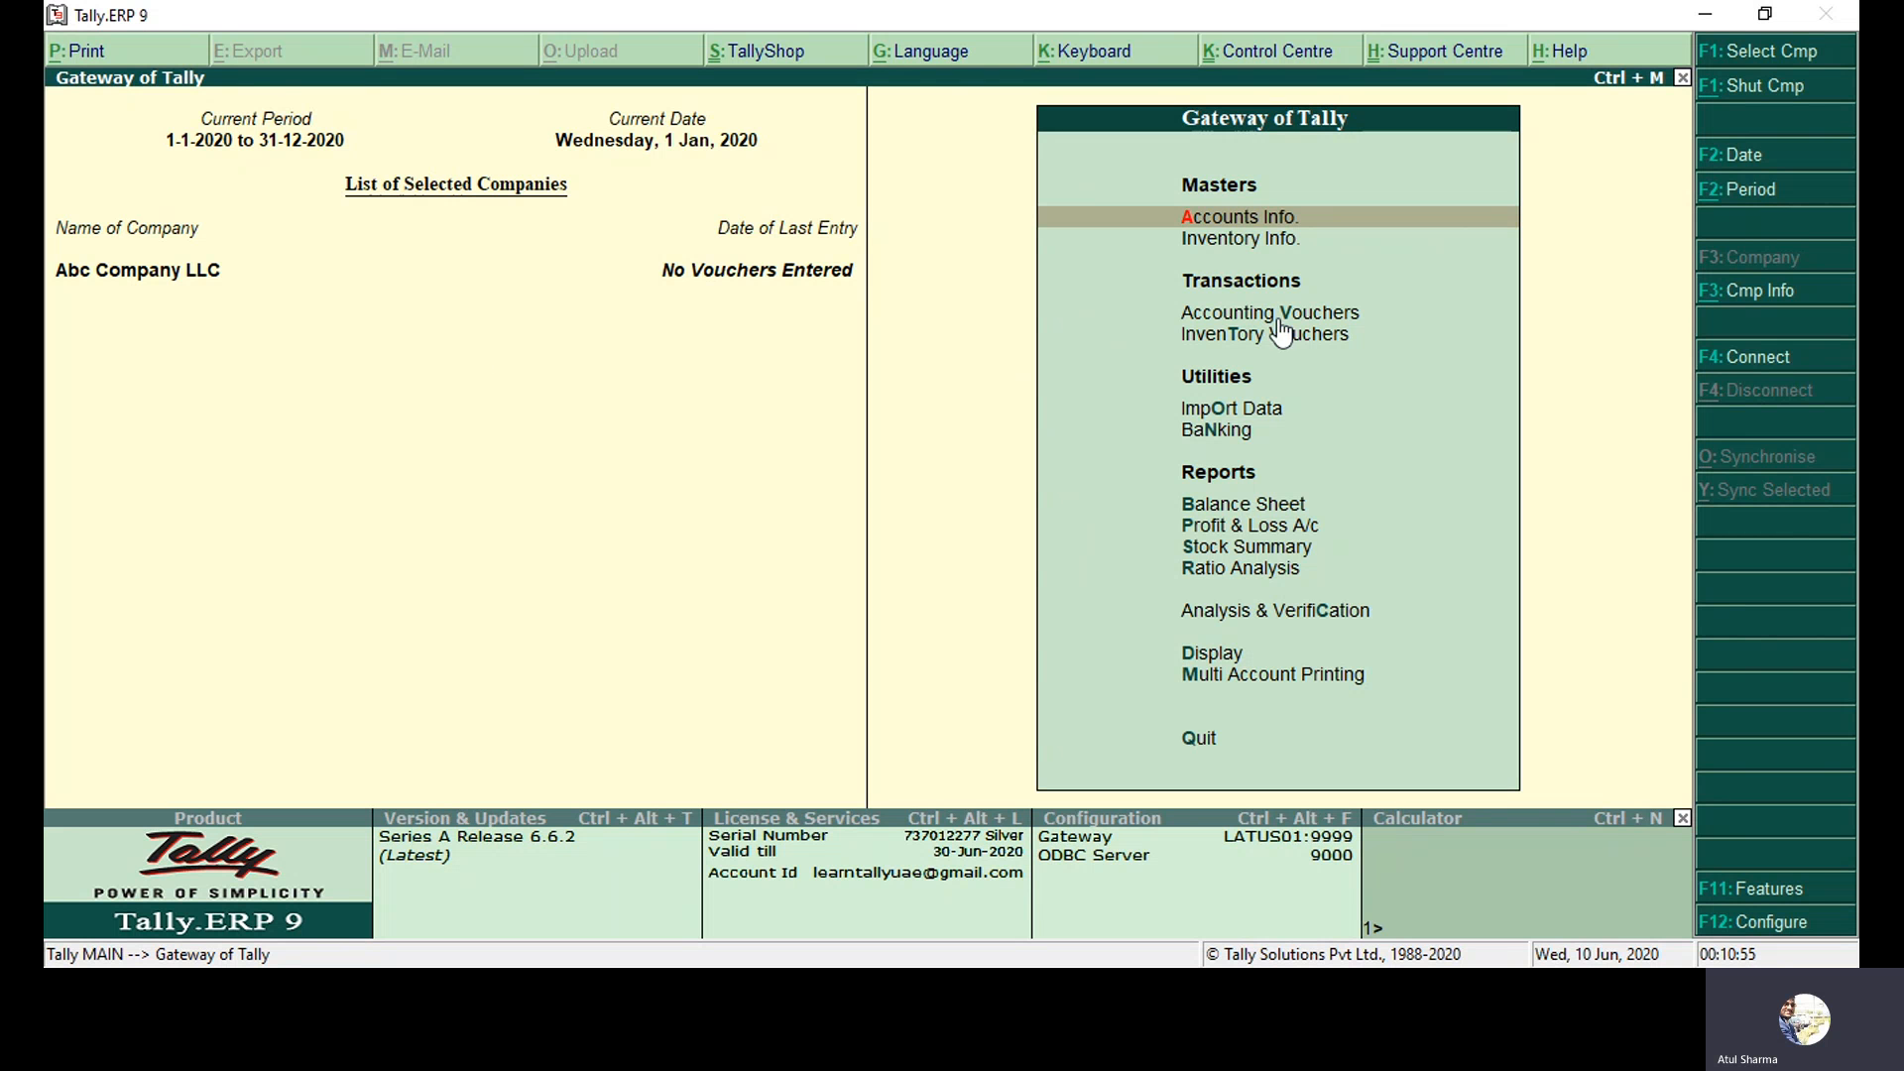
click(1748, 294)
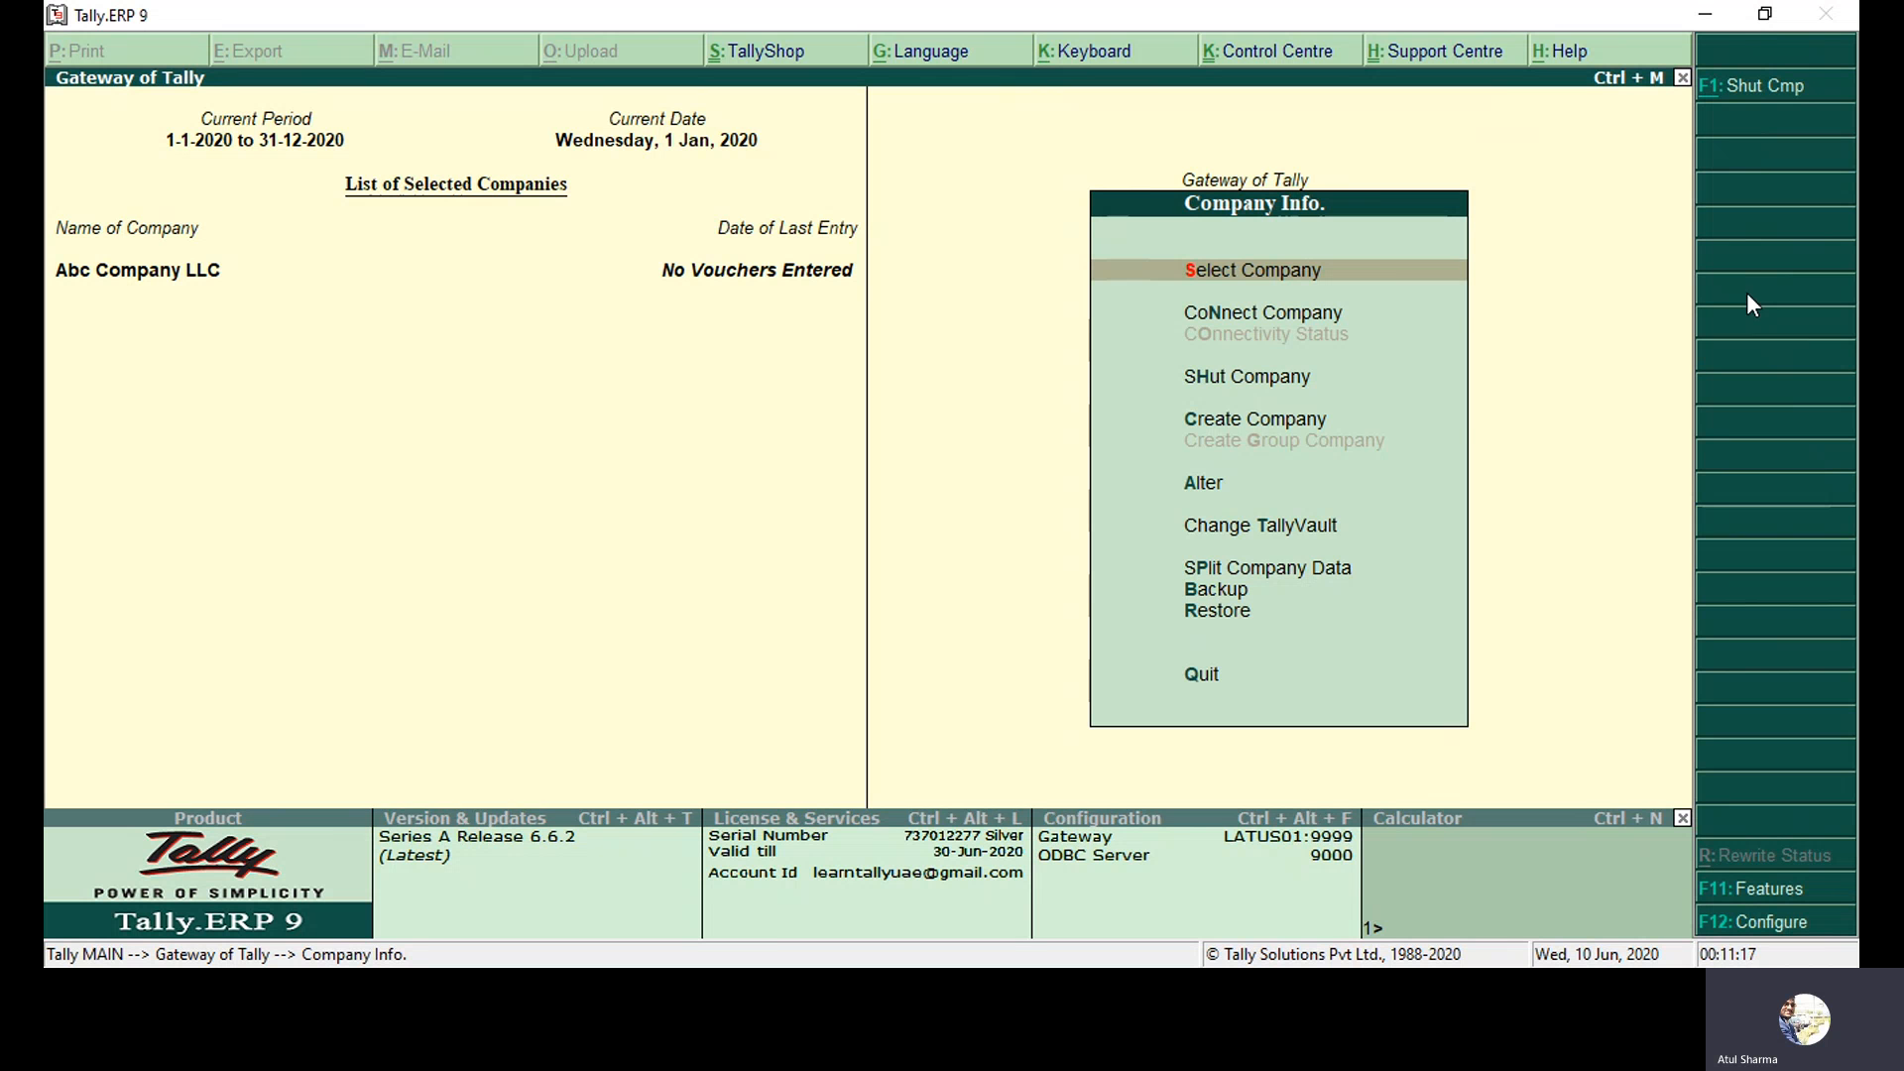
key(Down)
key(Down)
key(Down)
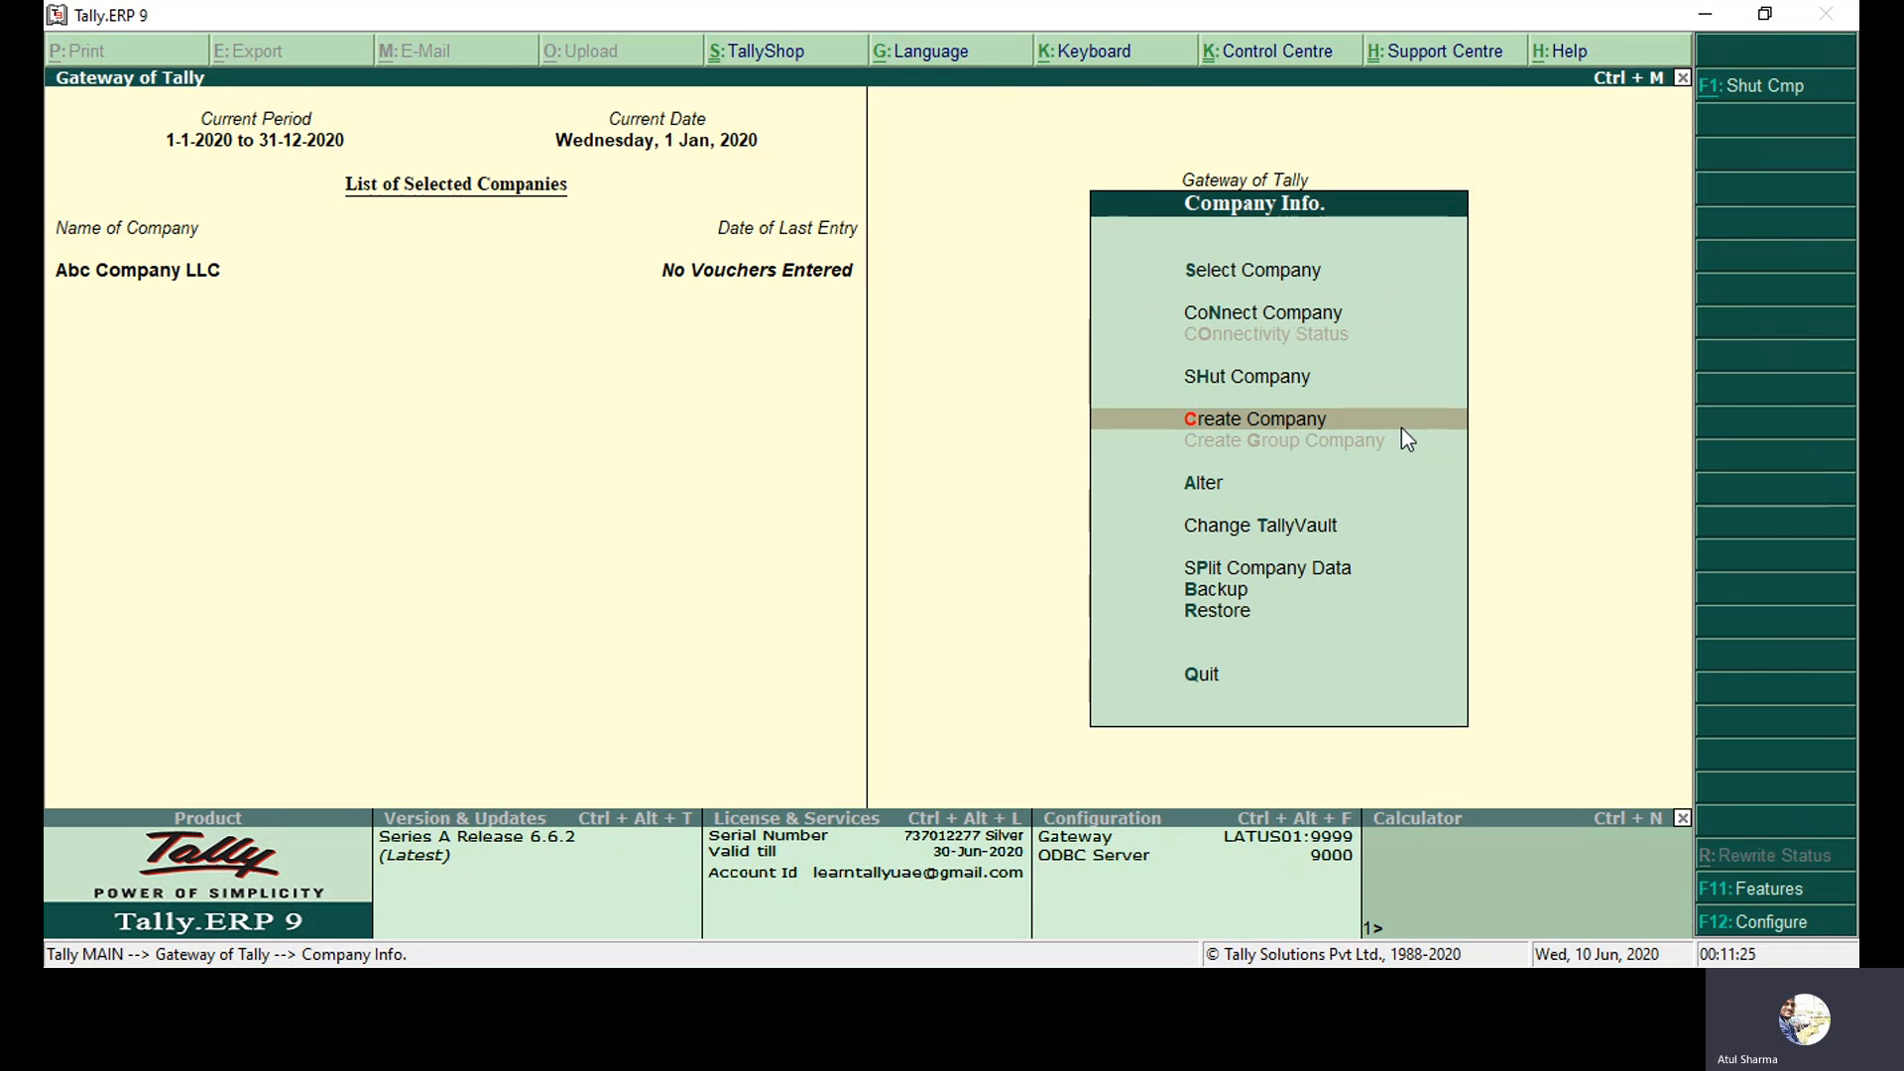
key(Escape)
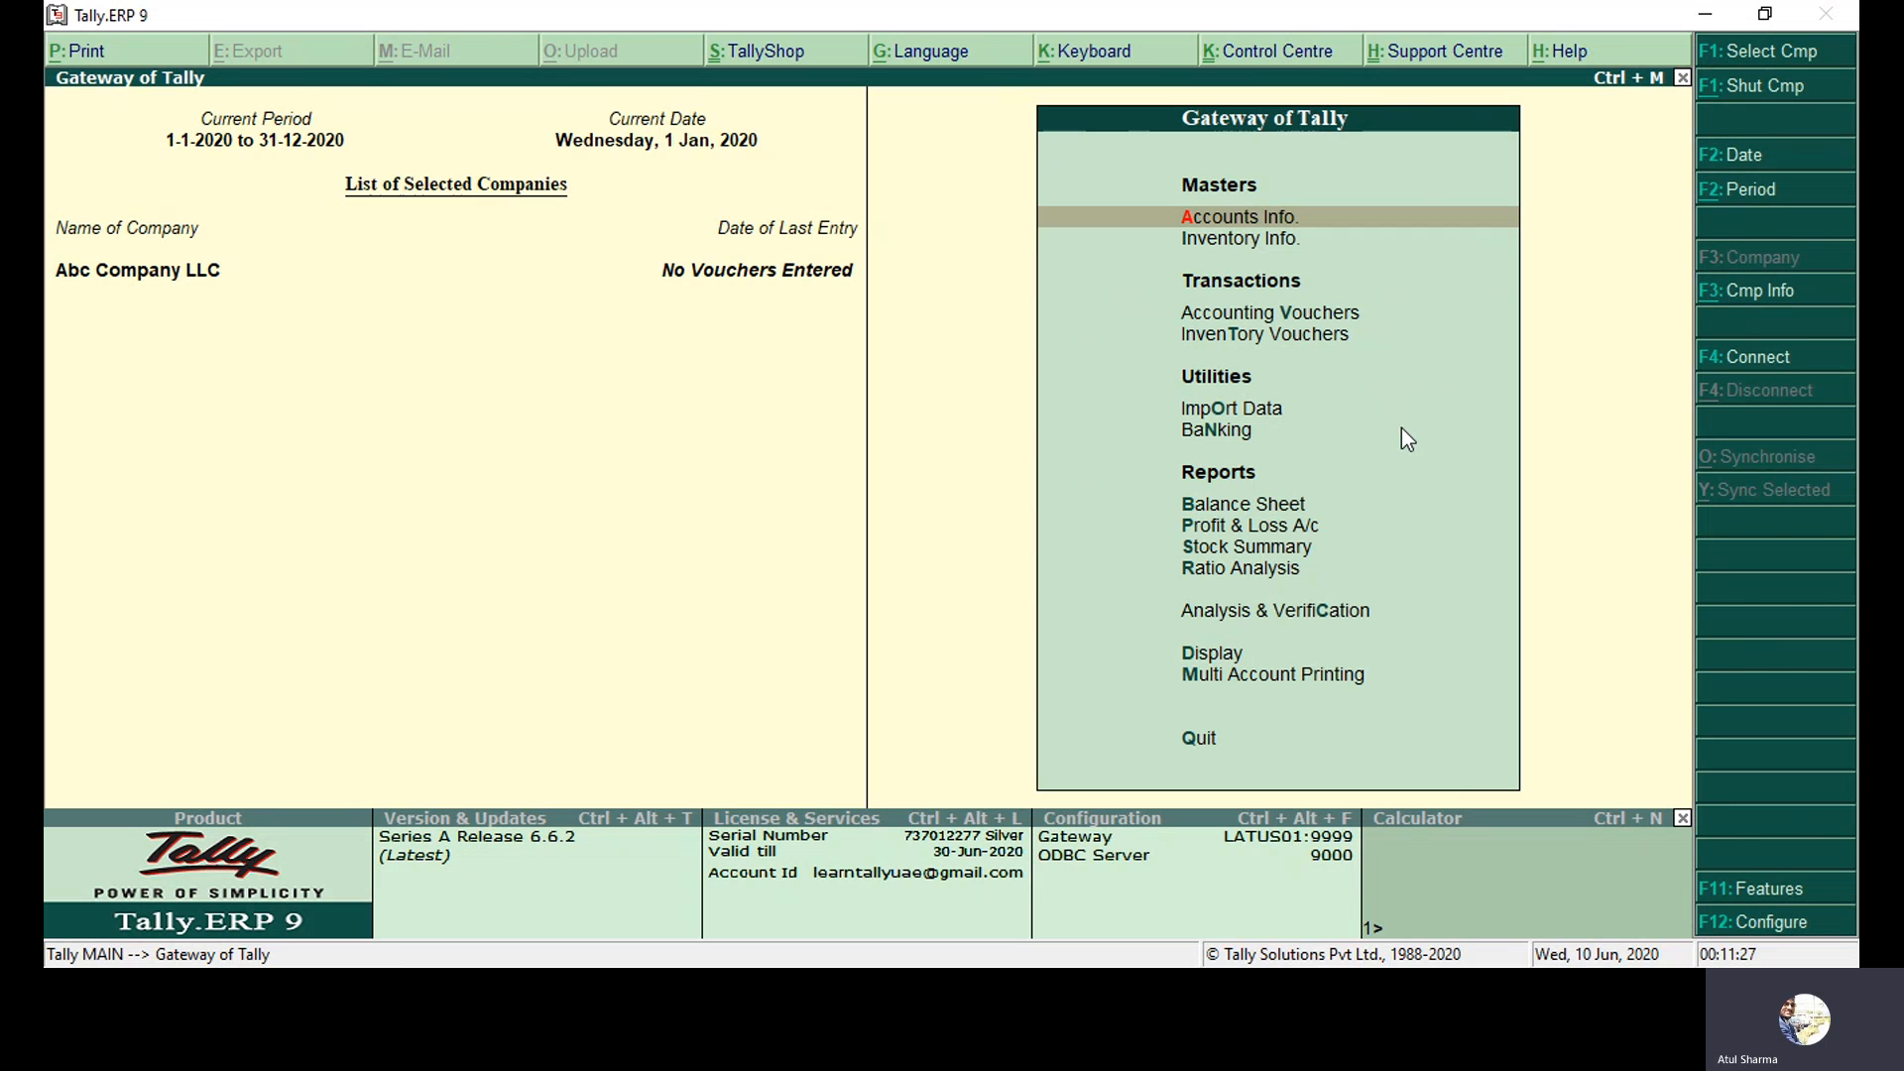